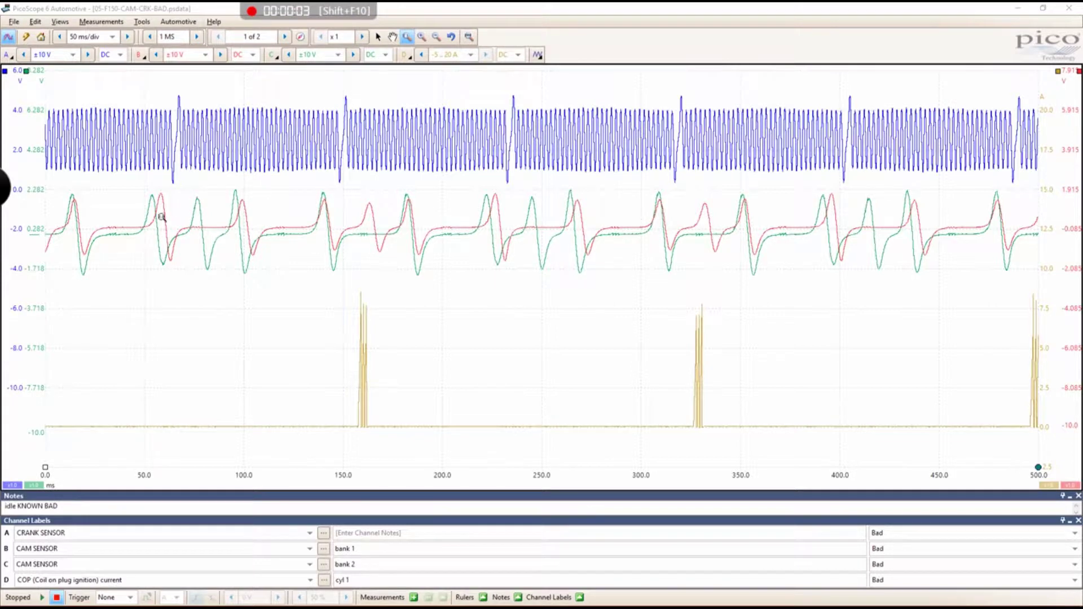
- Drag the red cam channel's axis offset down so its trace sits below the green cam trace
left_click_drag(1078, 268, 1061, 343)
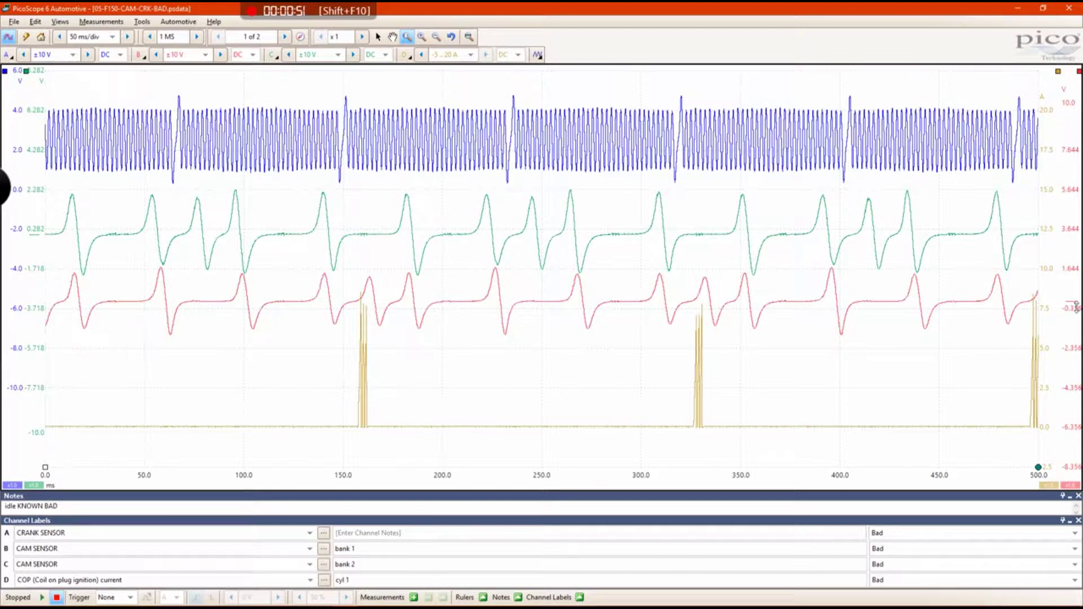
- Zoom into one engine cycle and set 0° and 720° rotation rulers on consecutive cylinder 1 coil firings
mouse_move(1079, 287)
left_mouse_down()
mouse_move(1079, 261)
mouse_move(1075, 305)
left_mouse_up()
left_click_drag(328, 75, 717, 448)
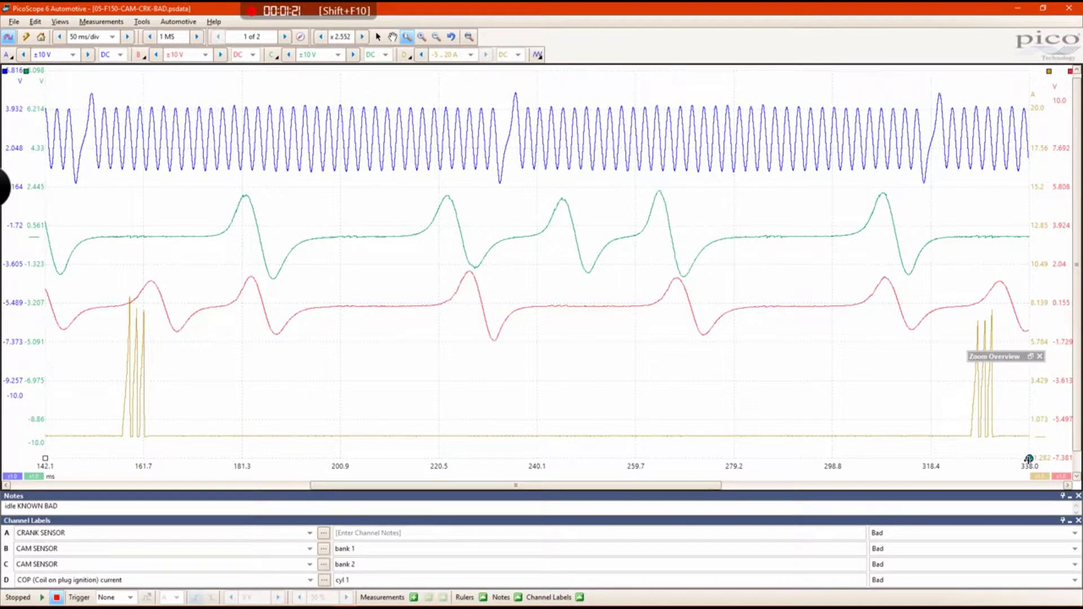
left_click_drag(1028, 459, 85, 277)
left_click_drag(90, 459, 91, 458)
left_click_drag(1029, 459, 938, 109)
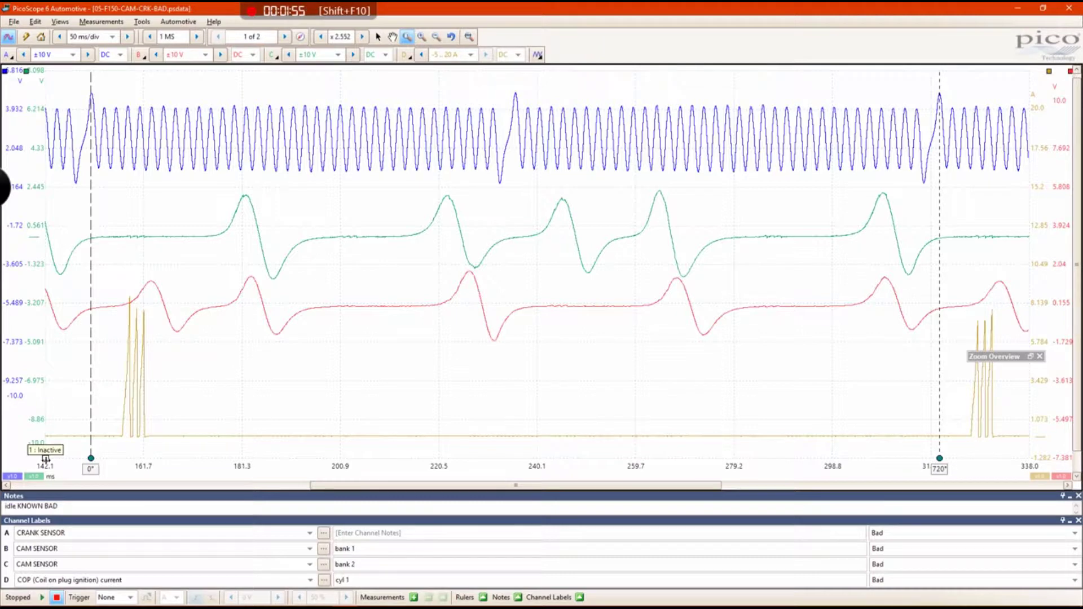
- Put time rulers on the bank 1 and bank 2 cam edges and show the 4.604 ms (19.63°) ruler table
left_click_drag(46, 458, 446, 379)
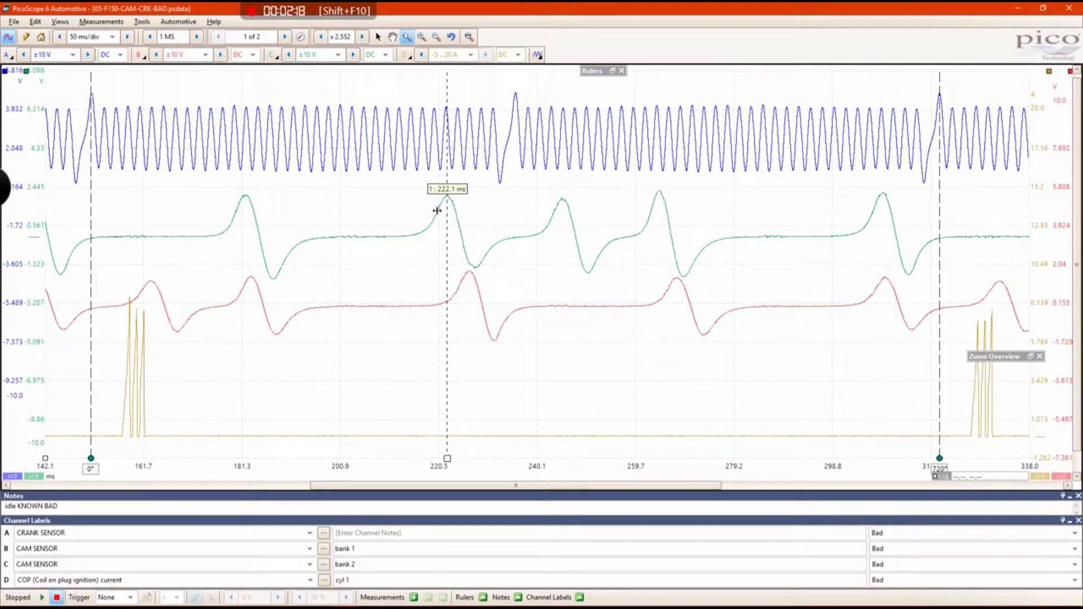
left_click_drag(46, 460, 469, 276)
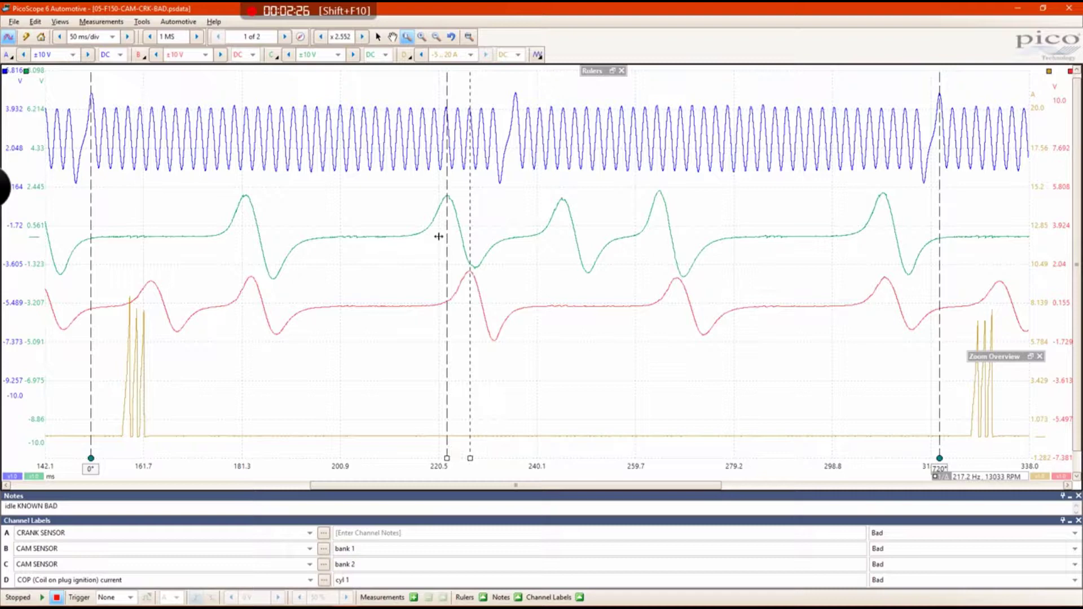
left_click(611, 70)
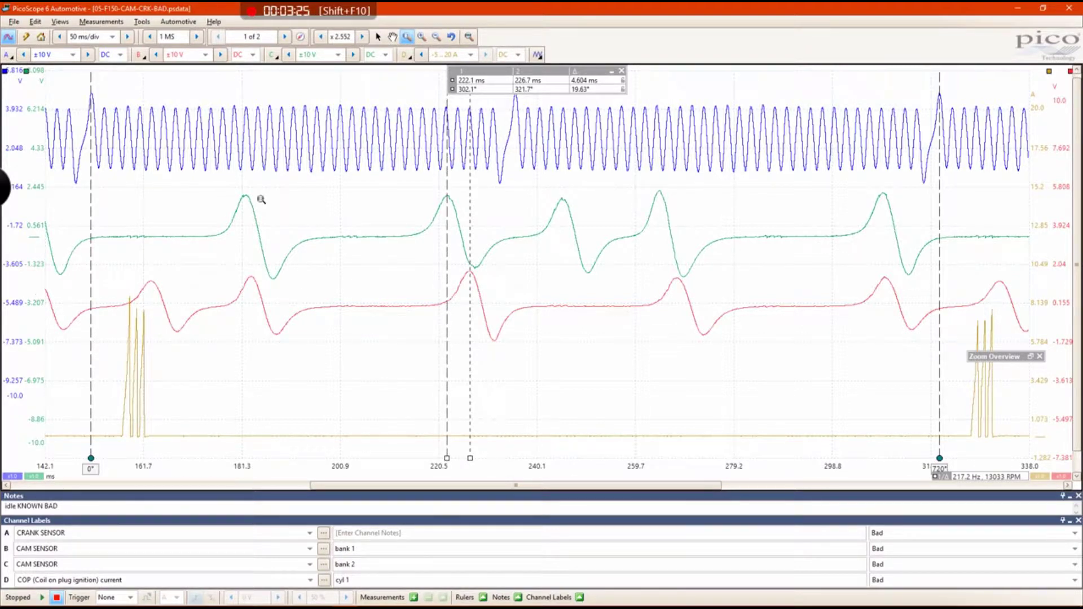
- Nudge the green cam trace's vertical offset while the 19.63° ruler reading stays unchanged
mouse_move(34, 263)
left_mouse_down()
mouse_move(35, 333)
mouse_move(36, 255)
left_mouse_up()
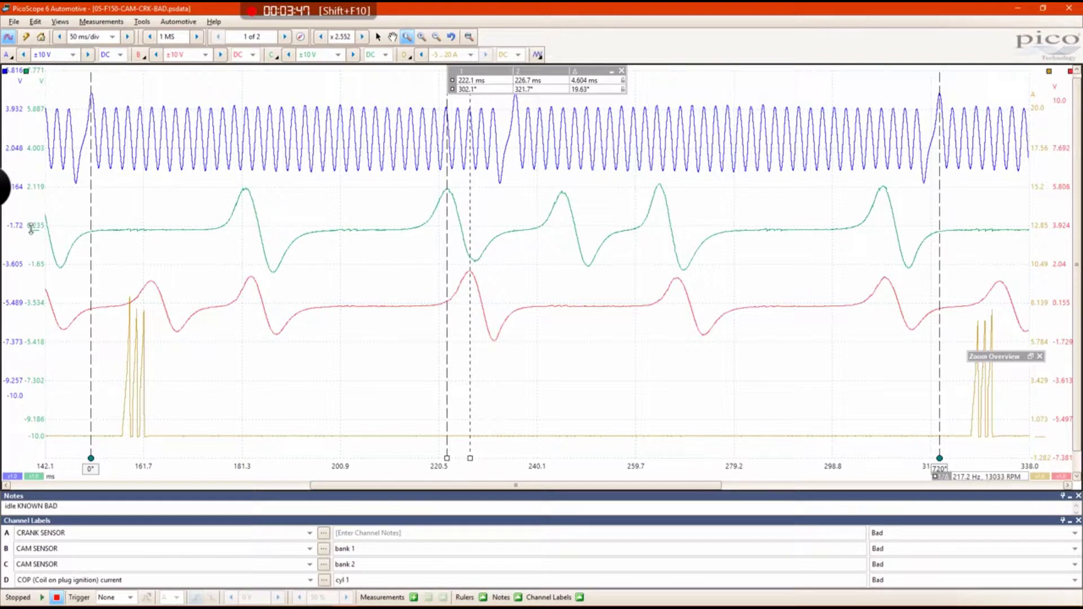
mouse_move(31, 228)
left_mouse_down()
mouse_move(59, 308)
mouse_move(79, 251)
mouse_move(100, 221)
mouse_move(102, 231)
left_mouse_up()
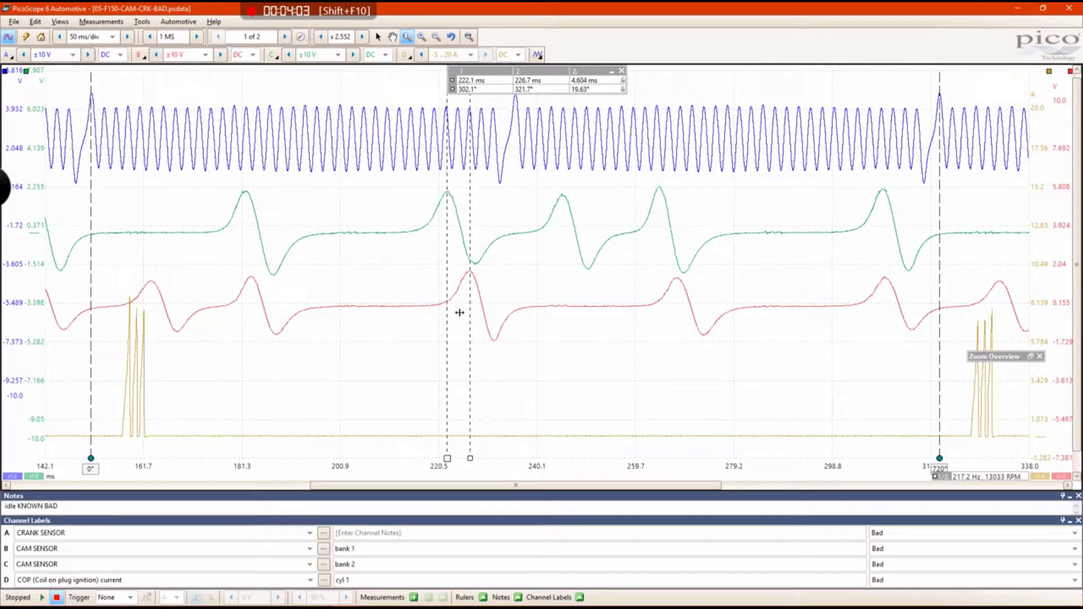
left_click_drag(37, 269, 41, 263)
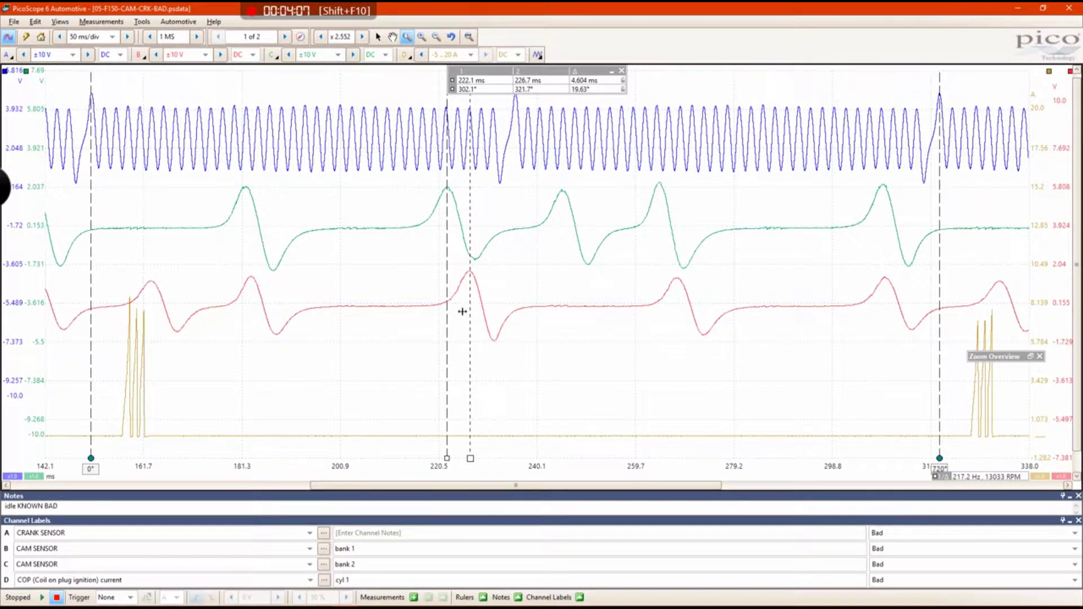
- Bring up the 07 EXPEDITION 5.4 CAM CRK capture window and remove all of its rulers
mouse_move(310, 599)
mouse_move(346, 597)
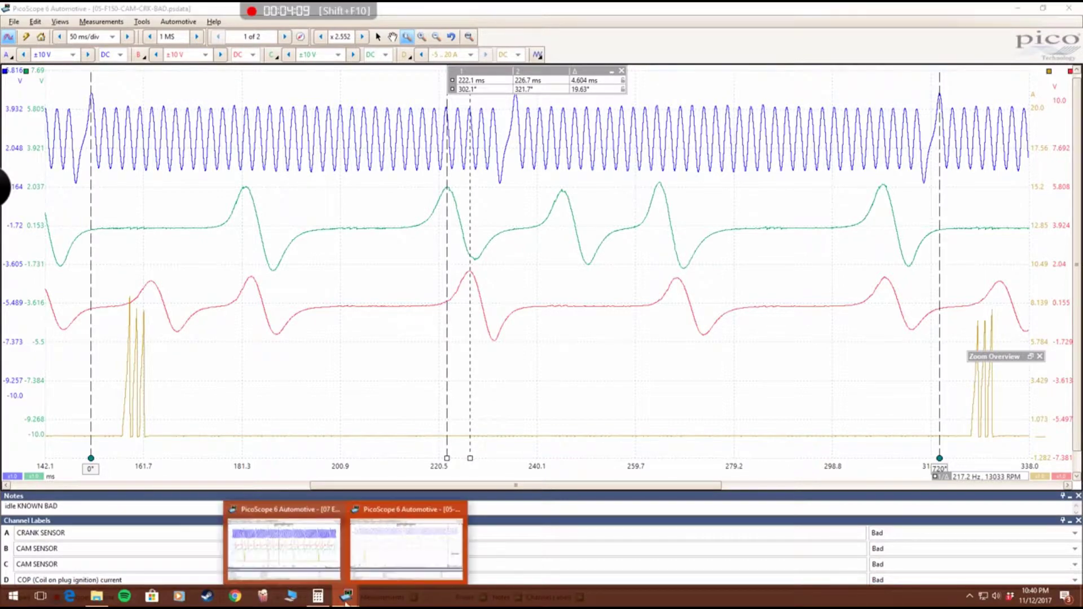
left_click(292, 550)
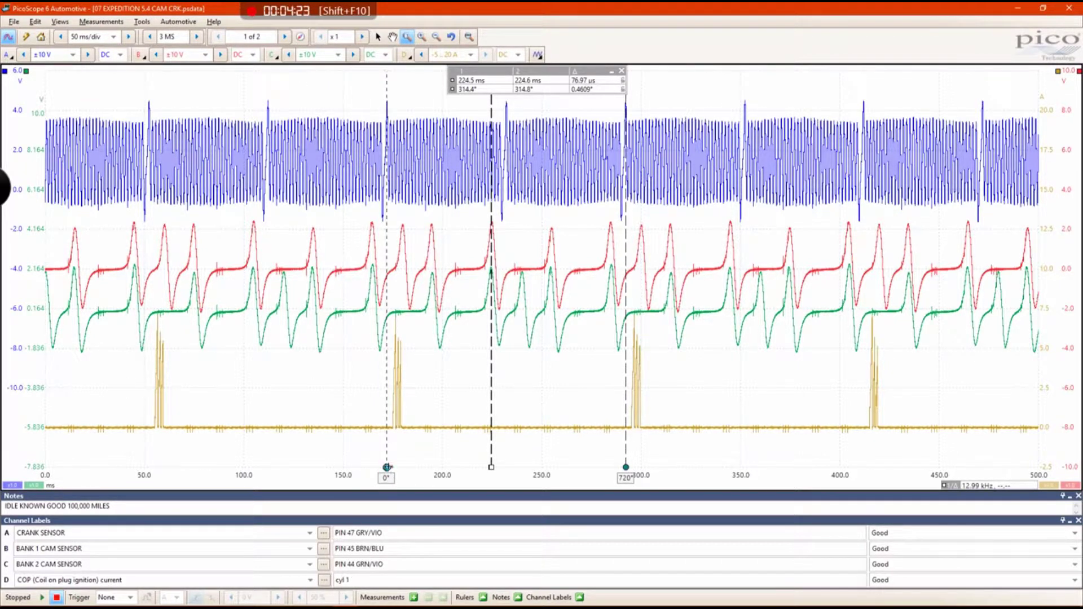
left_click(621, 71)
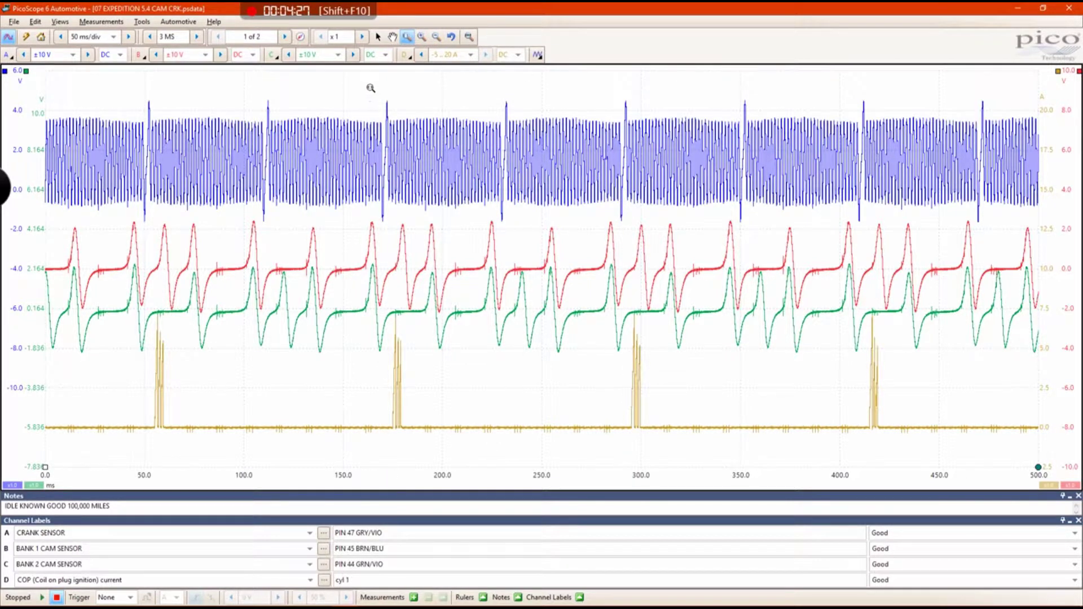
- Zoom into one cycle, mark 0° and 720° at coil firings, and set a time ruler at 224.4 ms (313.7°)
left_click_drag(368, 87, 645, 444)
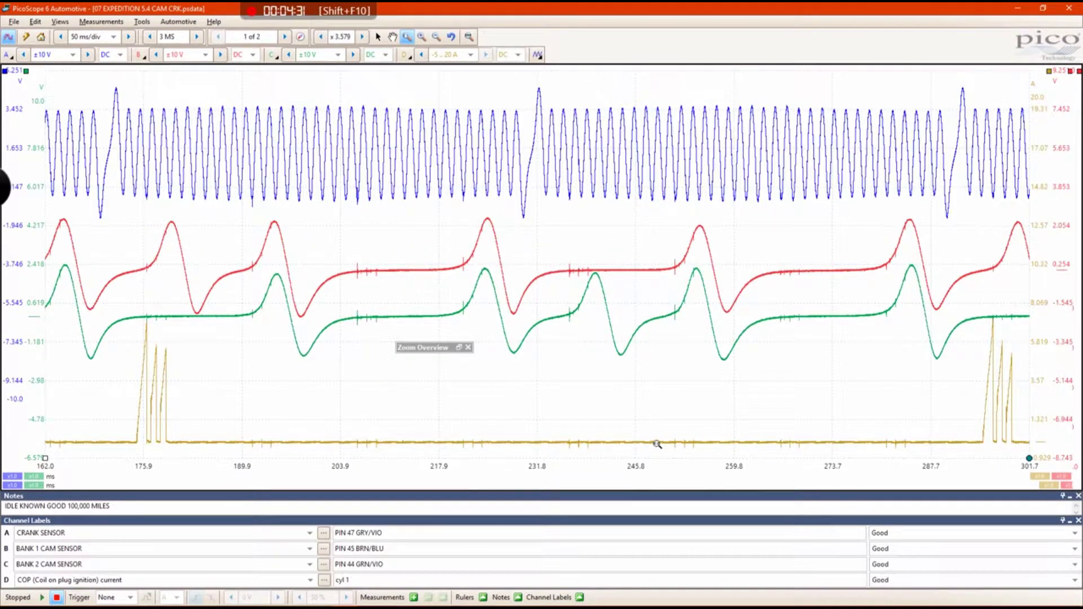
left_click_drag(1030, 457, 118, 234)
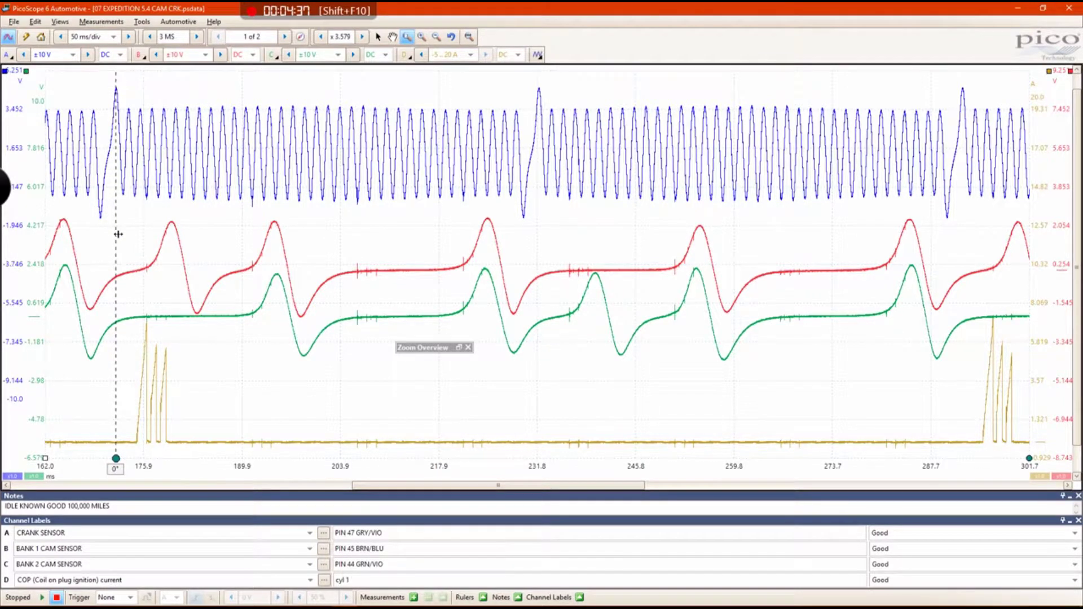
left_click_drag(1029, 458, 958, 398)
left_click_drag(45, 458, 485, 356)
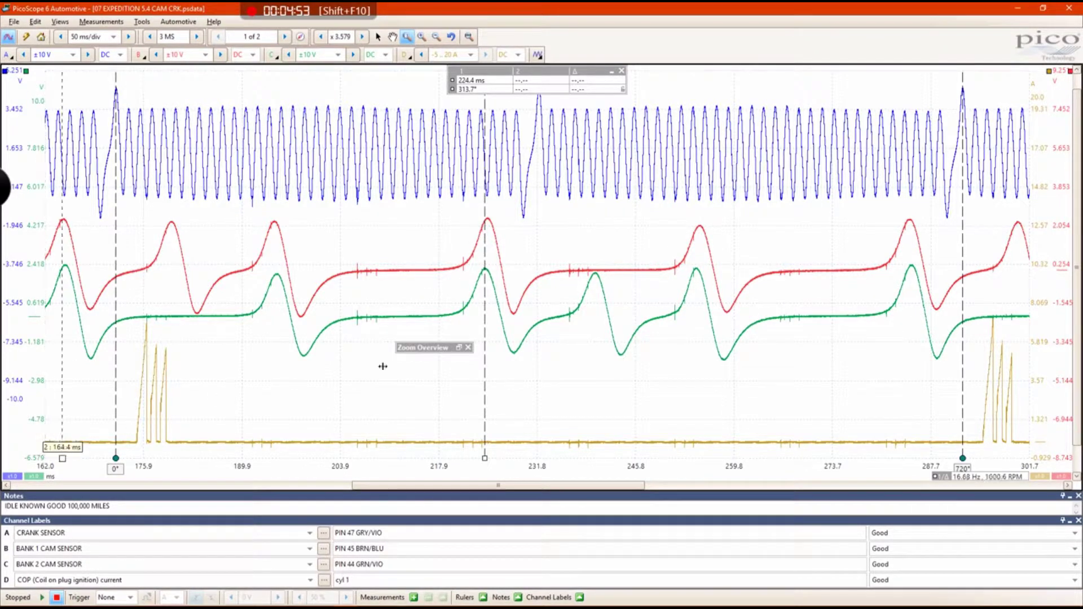
- Add a second time ruler at 224.7 ms on the other cam edge, giving a 1.919° (320.2 µs) offset
left_click_drag(45, 458, 487, 225)
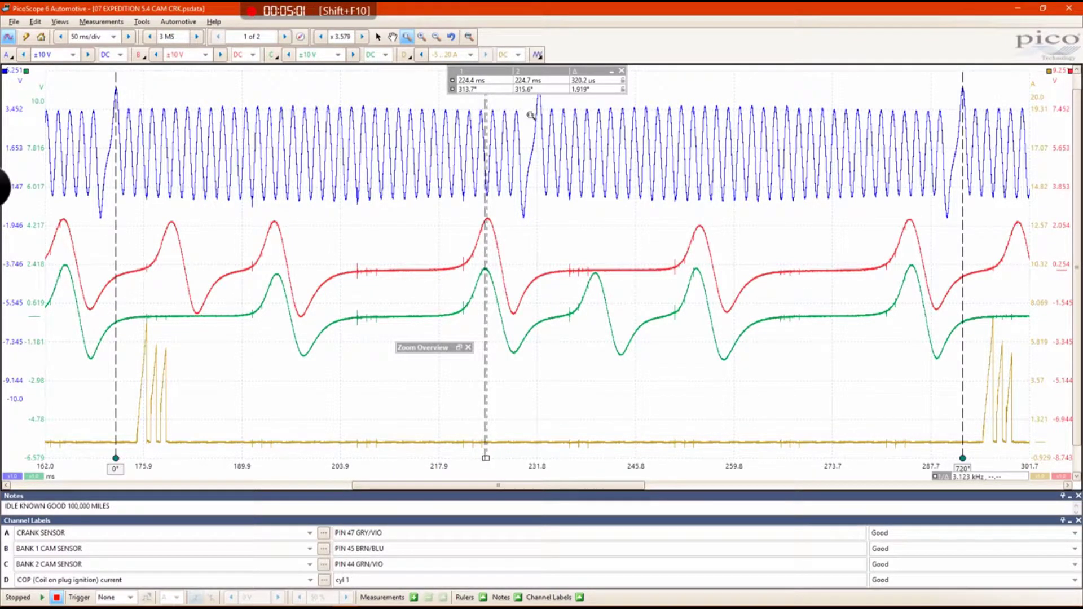
left_click_drag(492, 388, 486, 381)
- Return to the 05-F150-CAM-CRK-BAD capture, zoom out to the full 500 ms, and remove its rulers
mouse_move(346, 598)
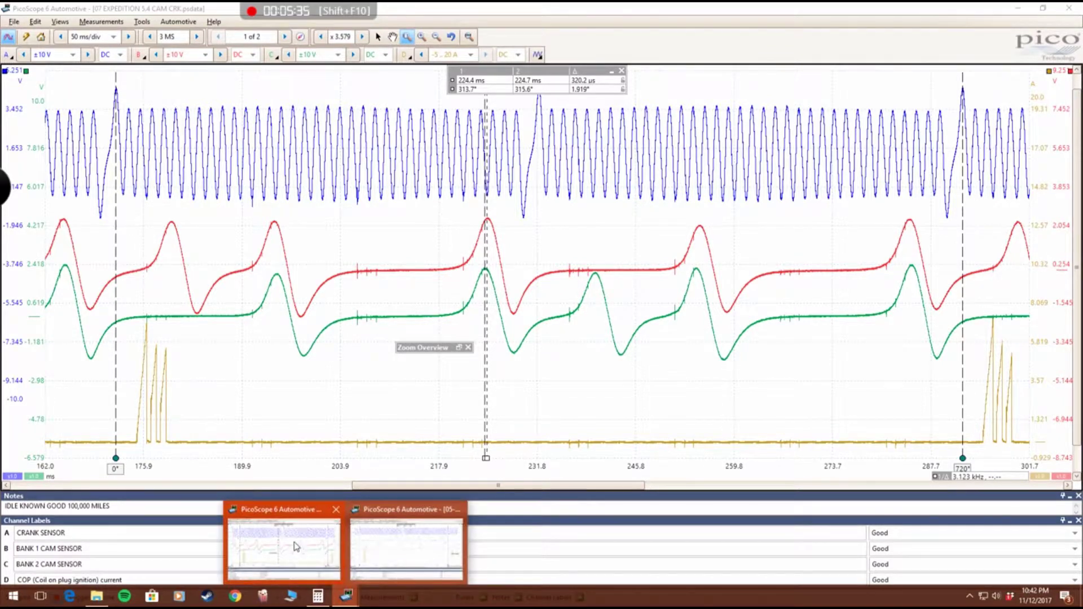
left_click(296, 546)
mouse_move(349, 599)
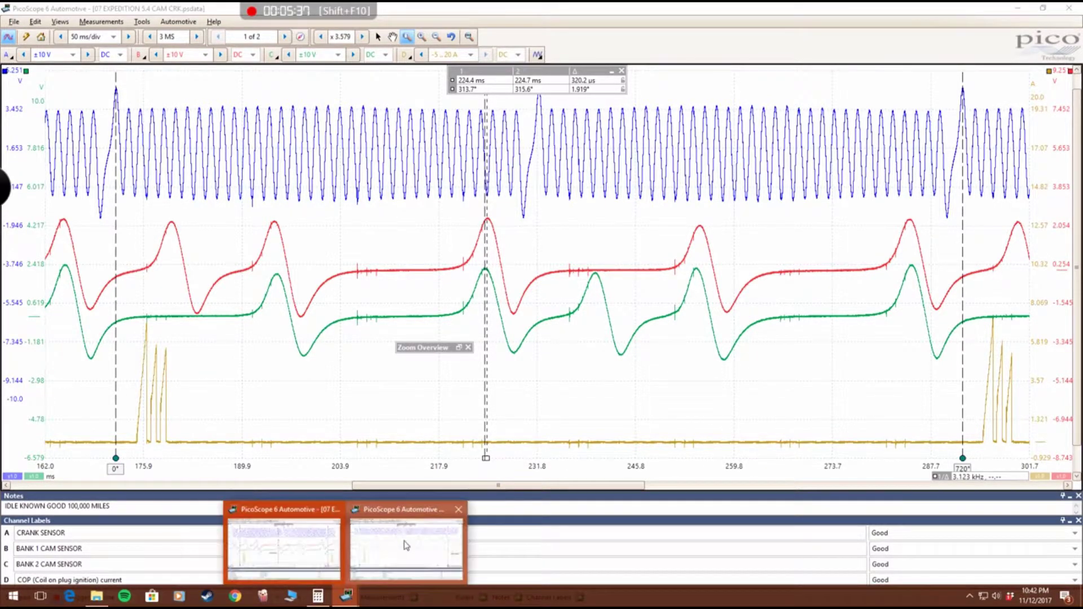
left_click(403, 548)
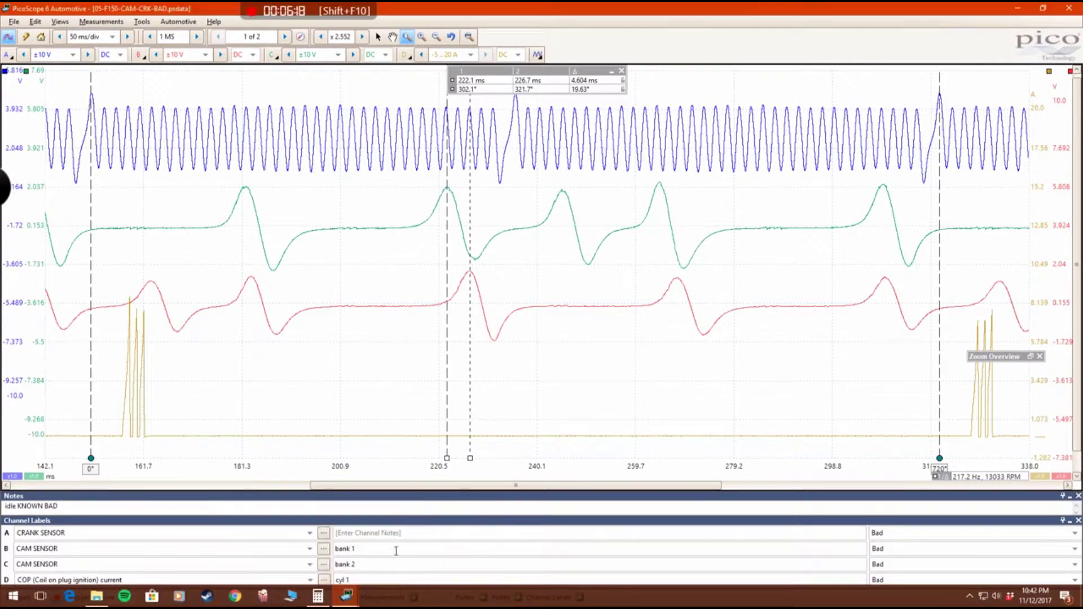
left_click(471, 37)
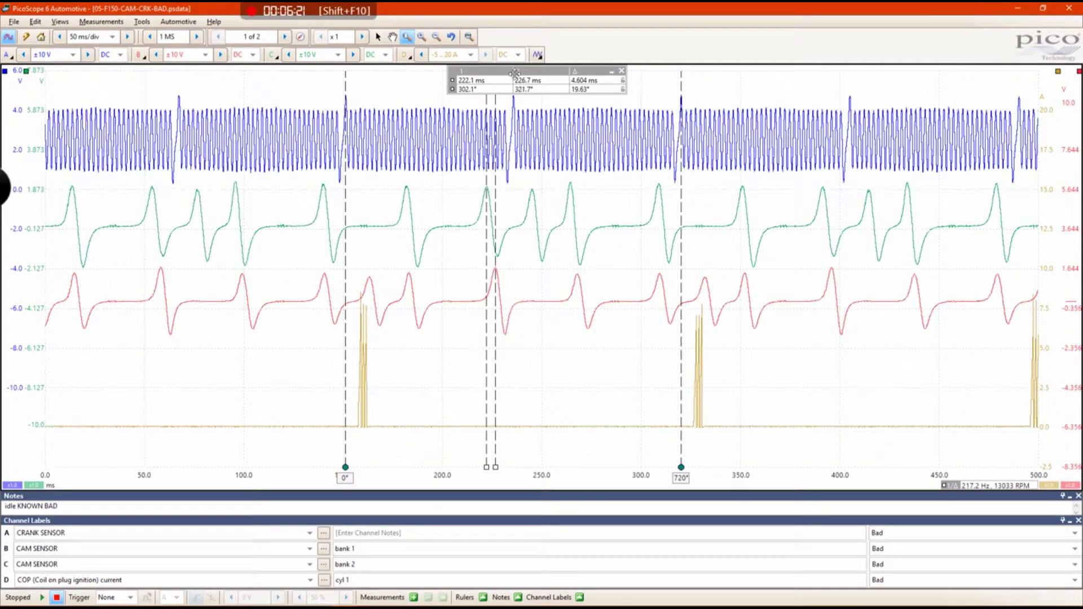
left_click(620, 70)
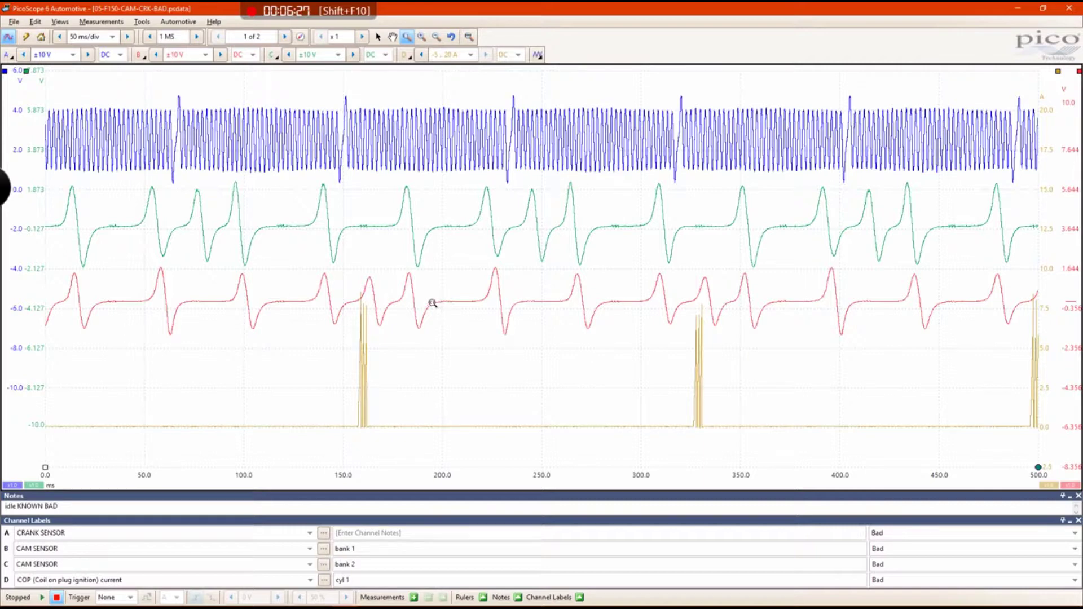
- Nudge channel B's vertical offset and return to the F-150 capture window
mouse_move(45, 276)
left_mouse_down()
mouse_move(54, 293)
mouse_move(270, 177)
left_mouse_up()
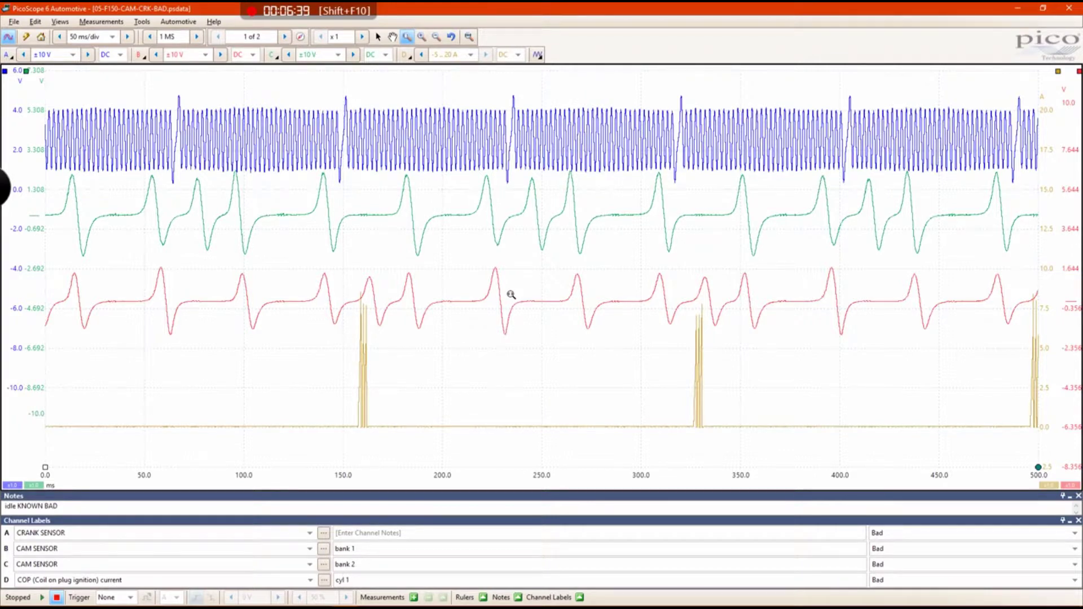
left_click(346, 595)
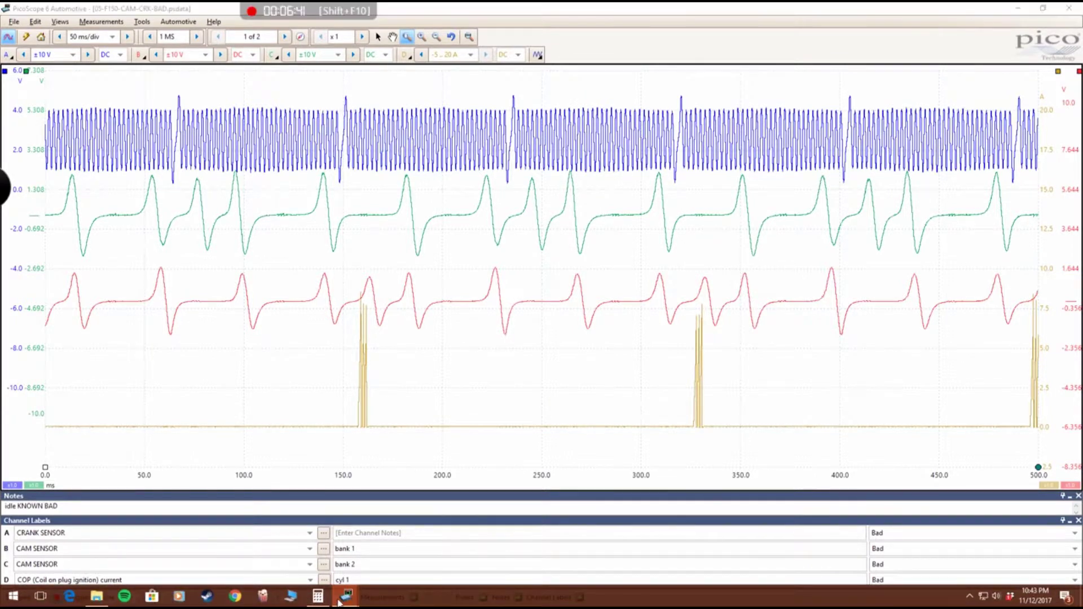
left_click(391, 558)
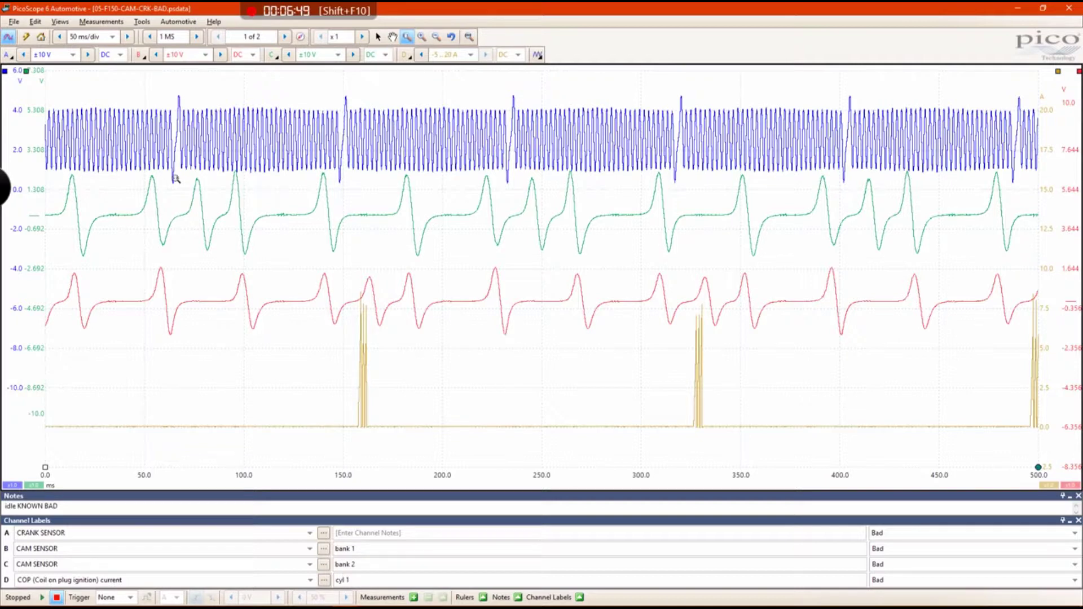
- Lower the green trace, add a 20.08 mV voltage ruler on it, and a time ruler at 185.0 ms
left_click_drag(37, 234, 34, 243)
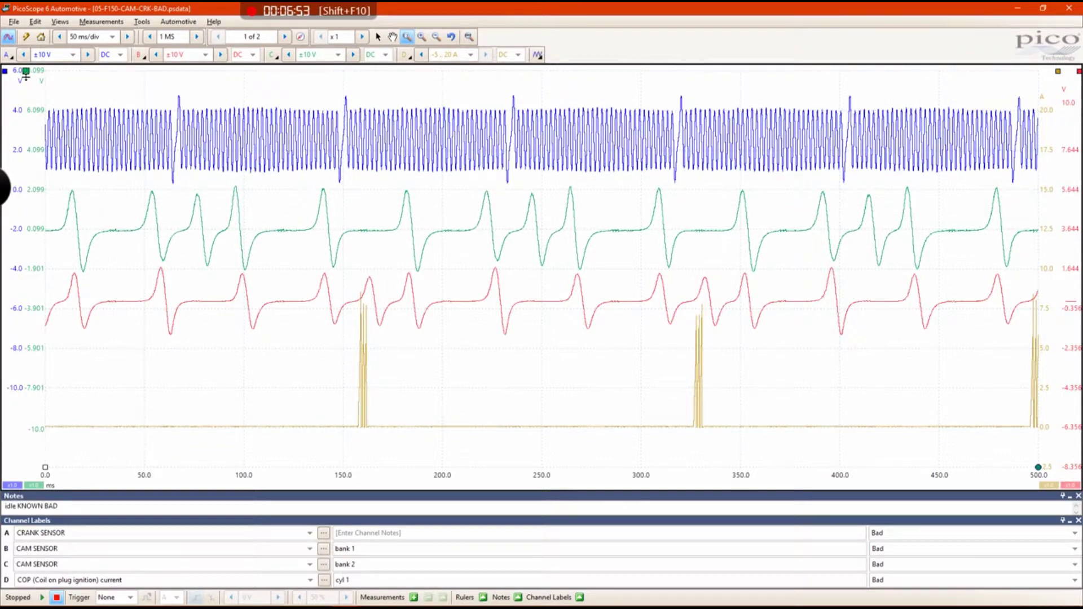
left_click_drag(26, 70, 50, 231)
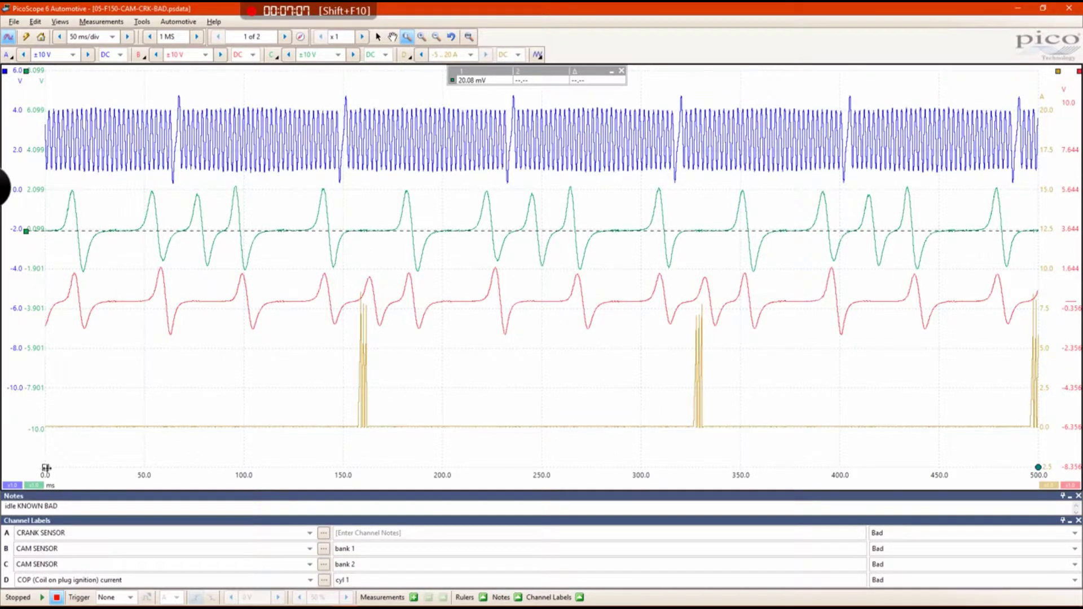
left_click_drag(45, 467, 414, 239)
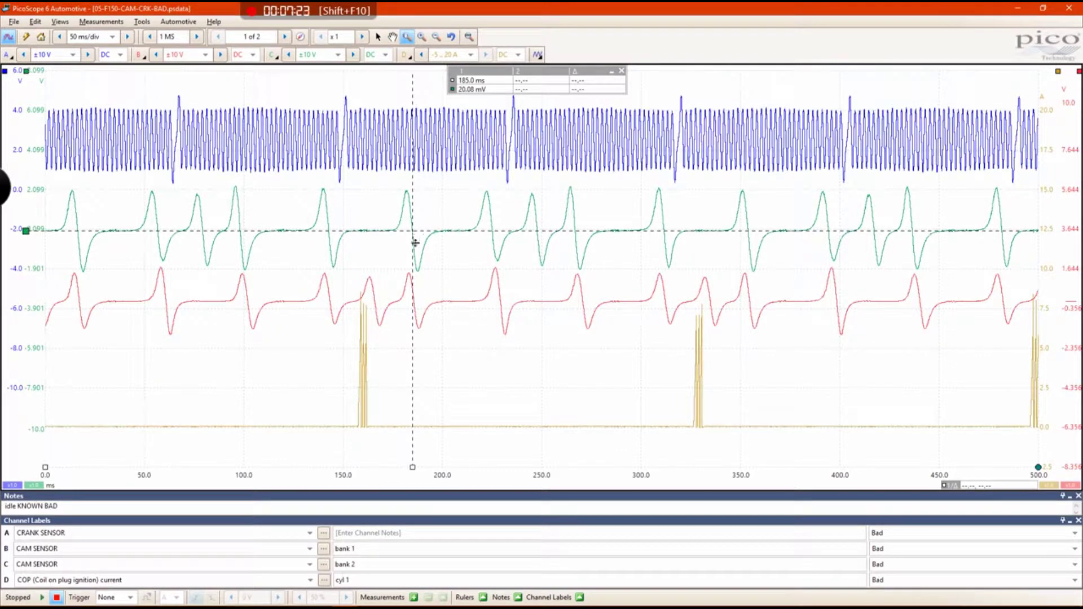
- Magnify the green cam peak and set the time ruler on it at 182.0 ms
left_click_drag(411, 469, 405, 470)
left_click(407, 37)
left_click_drag(388, 175, 425, 231)
left_click_drag(587, 458, 595, 459)
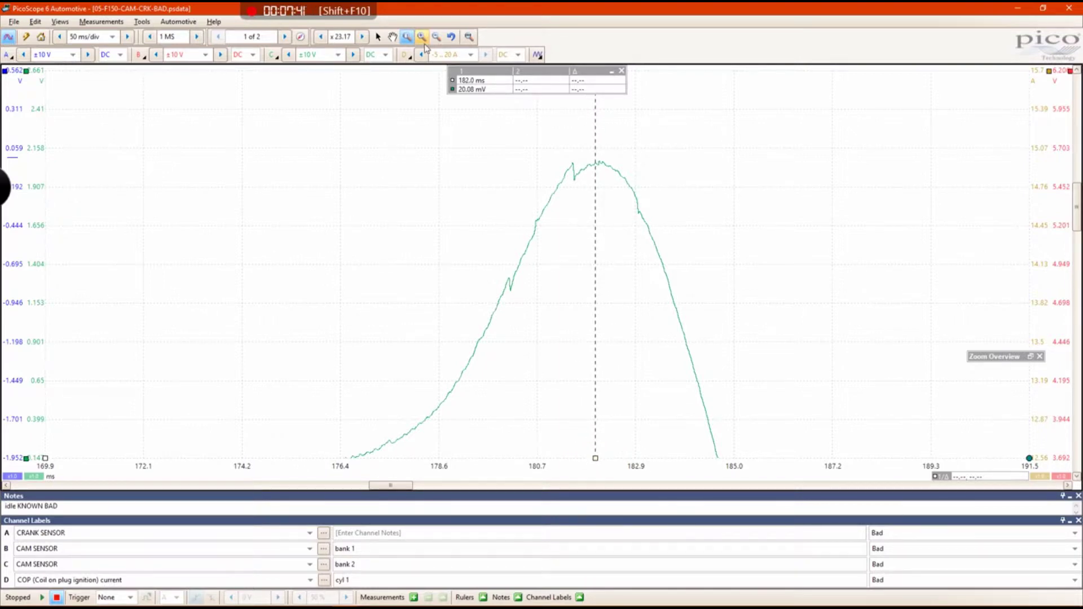
- Zoom the waveform back out twice to x5.792 to show all channels
left_click(436, 36)
left_click(476, 200)
left_click(475, 200)
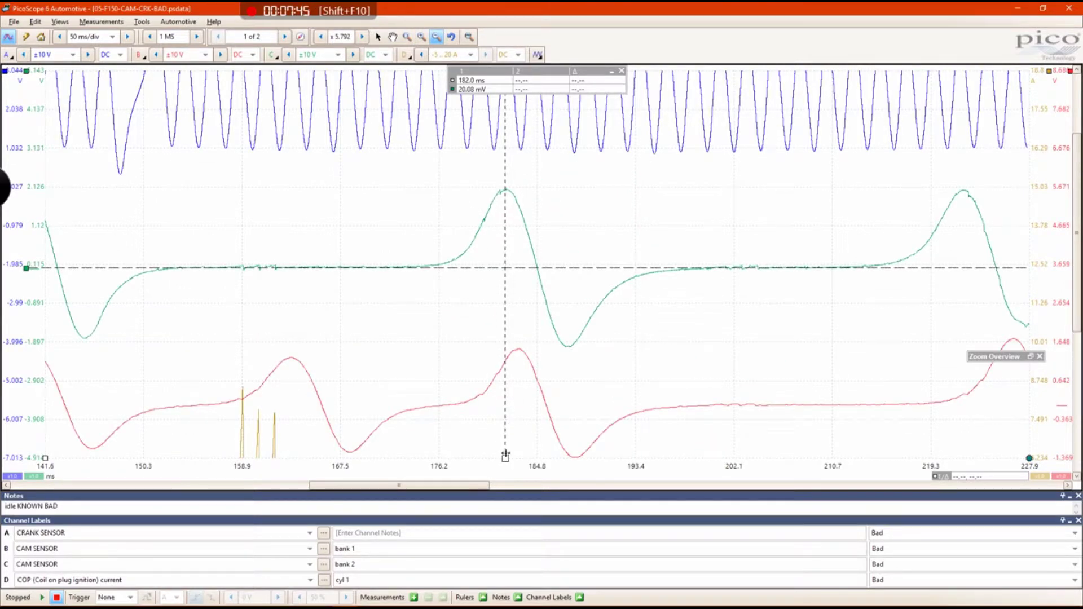
- Place time ruler 1 on the green falling edge at 184.8 ms and add a red voltage ruler
left_click_drag(506, 455, 520, 456)
mouse_move(522, 277)
left_mouse_down()
mouse_move(527, 262)
mouse_move(540, 269)
left_mouse_up()
left_click_drag(1070, 71, 671, 405)
- Add time ruler 2 at 185.5 ms, 669.8 µs later, and return to full view
left_click_drag(45, 458, 545, 449)
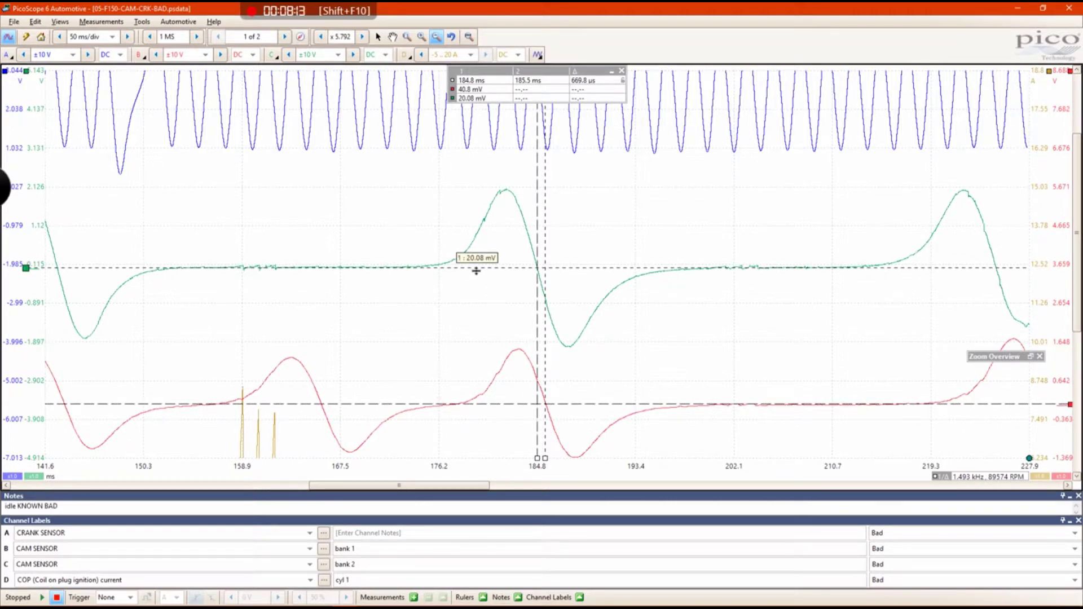
left_click(469, 37)
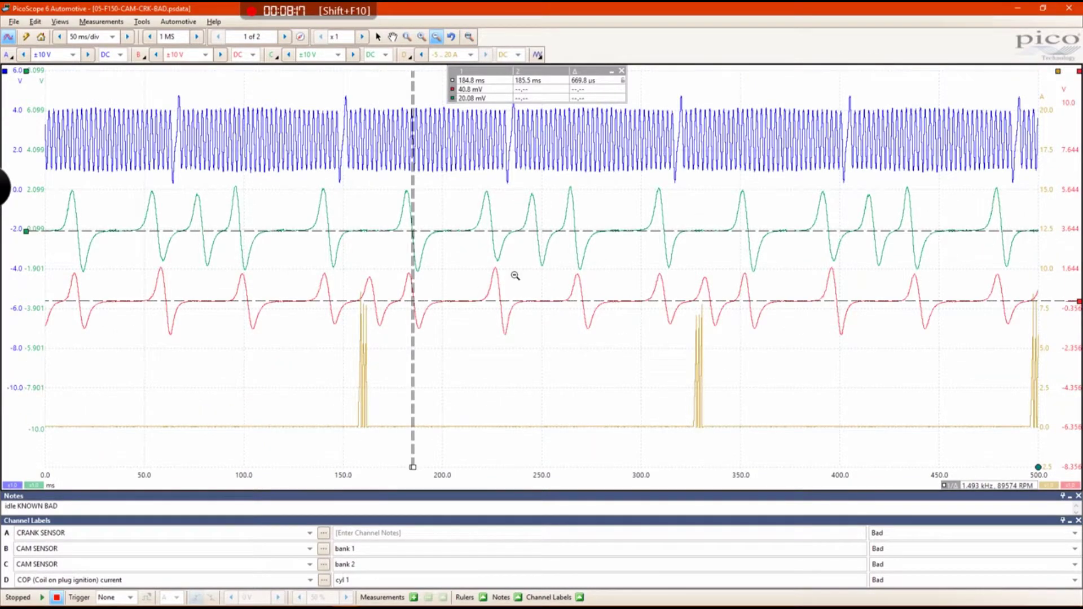
left_click(407, 36)
- Magnify the ruler area and drag the green and red voltage rulers off the axes
left_click_drag(319, 85, 543, 355)
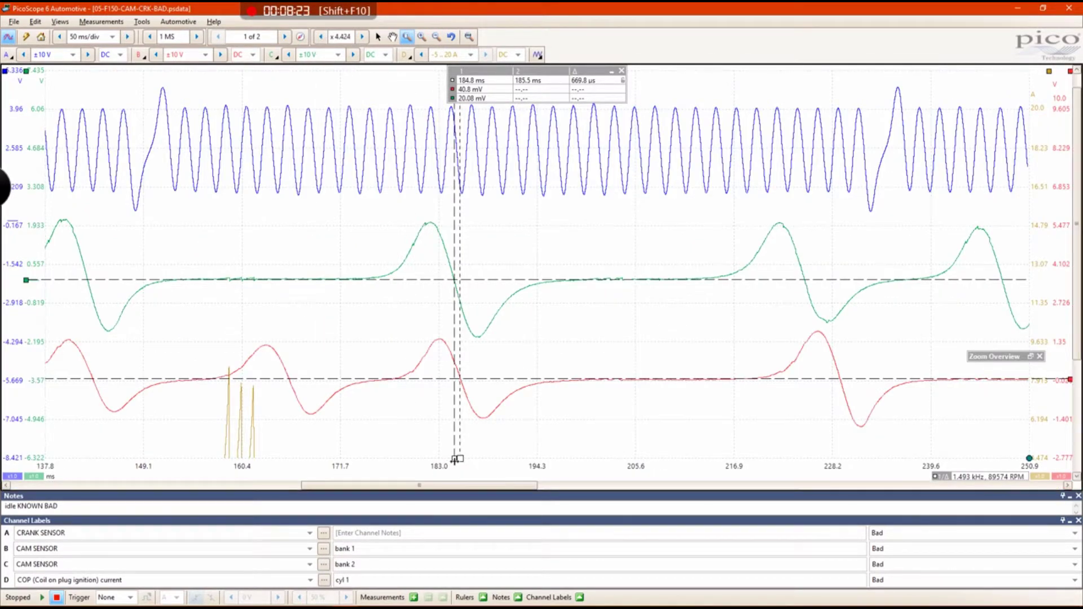
left_click_drag(27, 280, 25, 246)
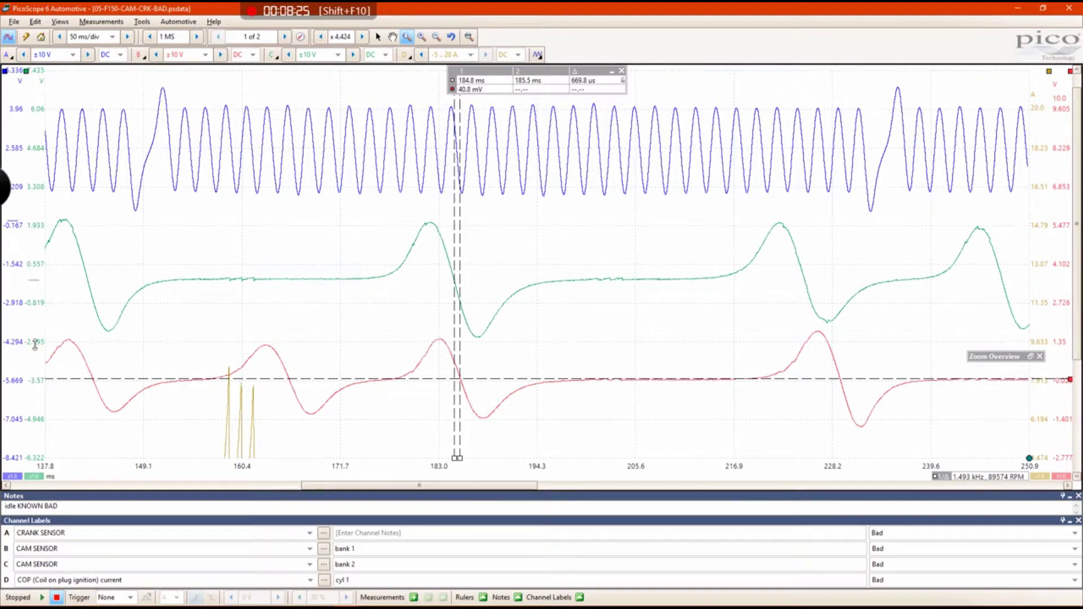
left_click_drag(1069, 379, 1067, 71)
mouse_move(455, 464)
left_mouse_down()
mouse_move(423, 465)
mouse_move(439, 464)
left_mouse_up()
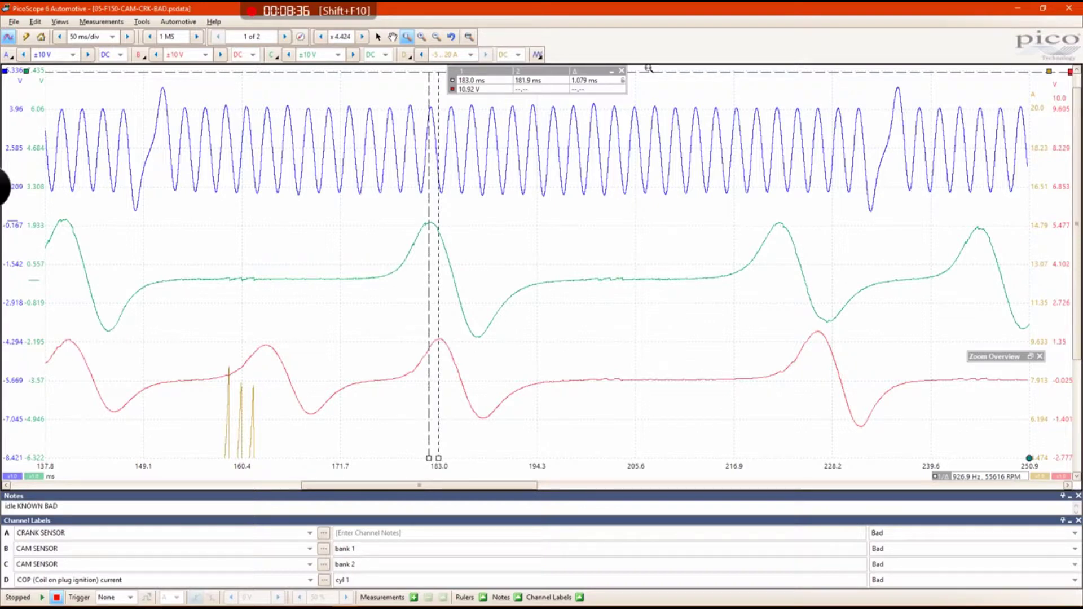
- Delete the time rulers and their readout, then return to the full 0–500 ms capture
left_click(621, 71)
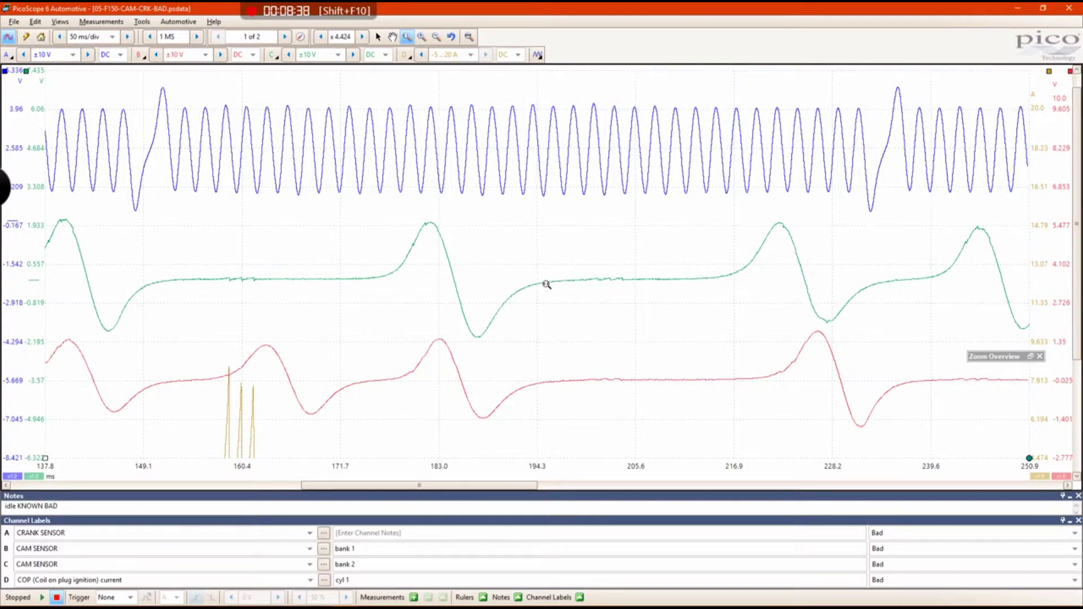
left_click(468, 36)
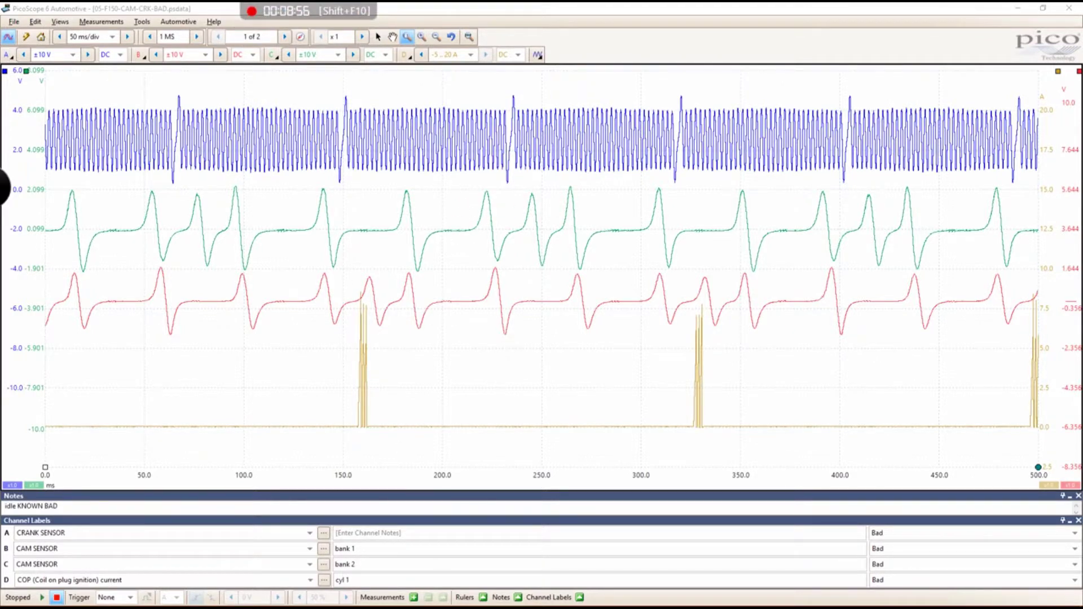
mouse_move(459, 604)
- Overlay the red cam trace on the green one and place 0° and 720° rotation rulers
left_click_drag(1070, 310, 1079, 231)
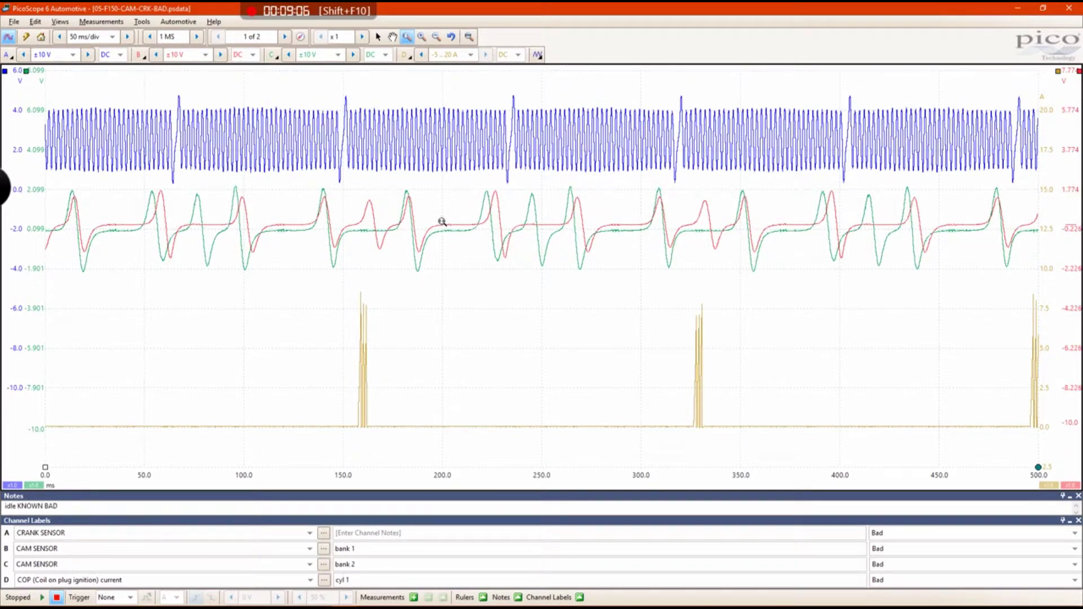
left_click_drag(1003, 467, 346, 323)
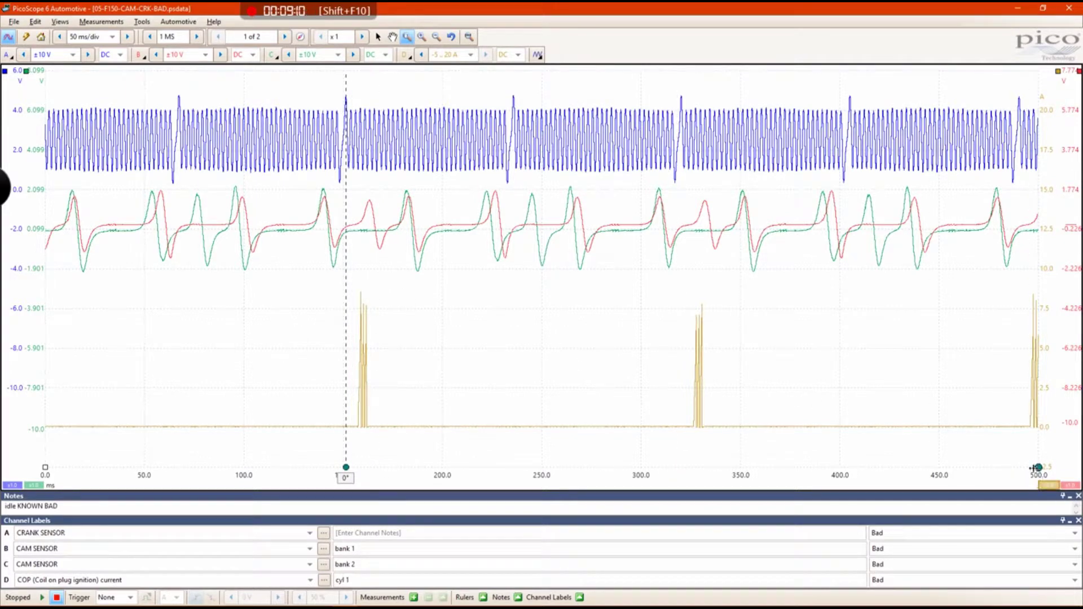
left_click_drag(1038, 467, 680, 401)
- Add time rulers at 222.2 and 226.7 ms on the cam falling edges, reading 19.39°
left_click_drag(45, 467, 404, 423)
left_click_drag(482, 421, 487, 432)
left_click_drag(45, 467, 496, 433)
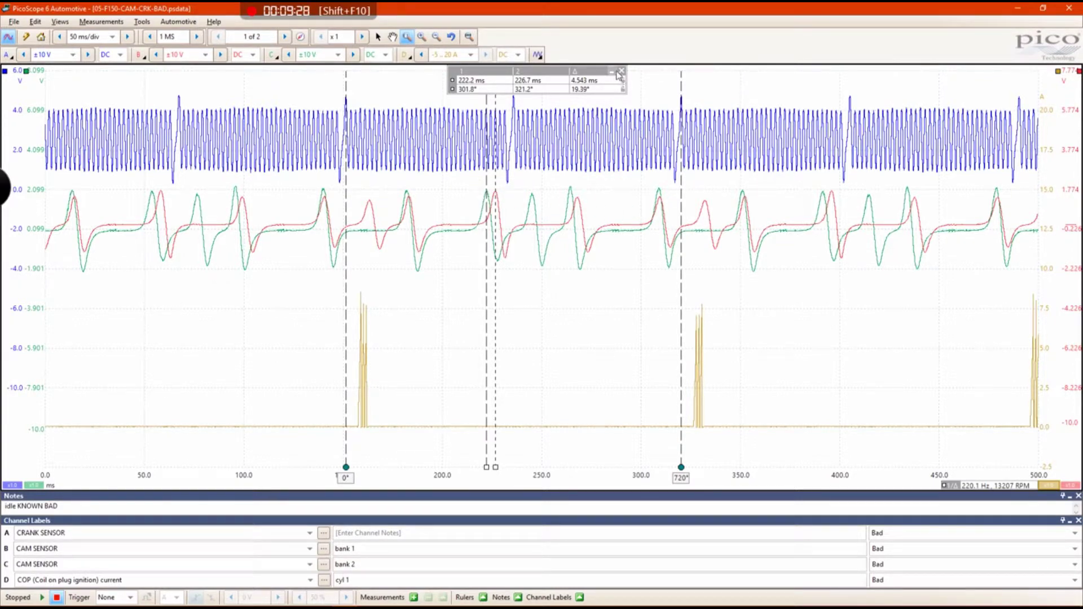
left_click(101, 22)
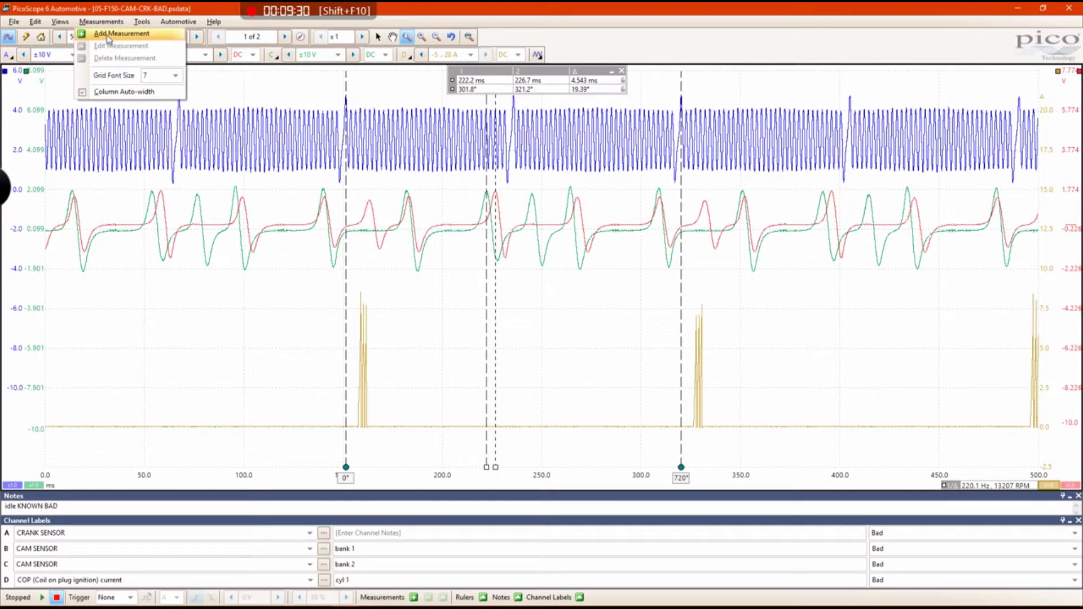
- Add a Falling Edge Count measurement on channel A restricted to Between rulers
left_click(107, 34)
left_click(442, 278)
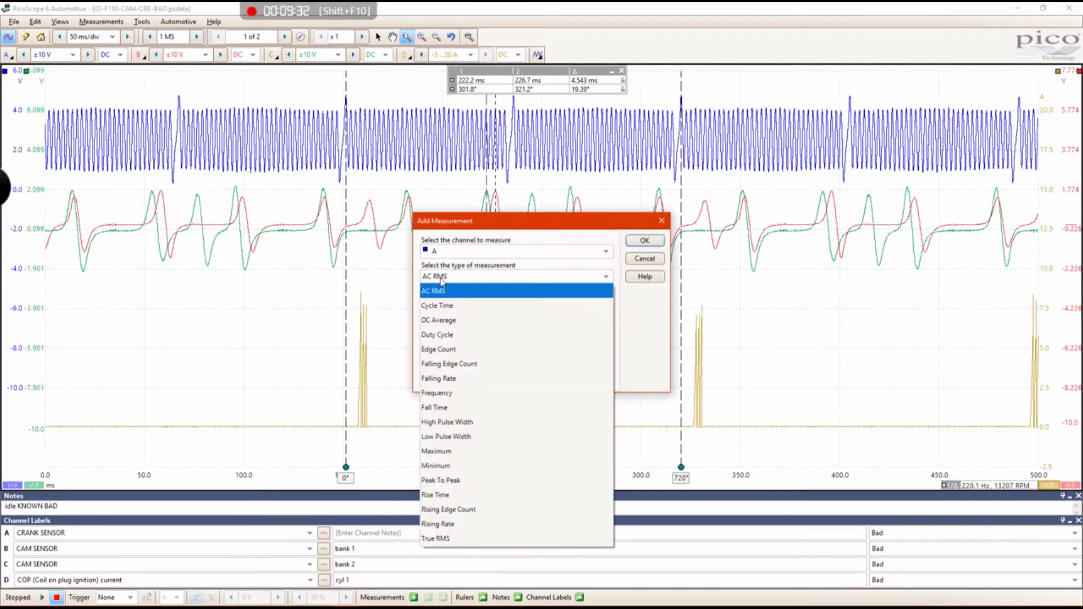
left_click(450, 364)
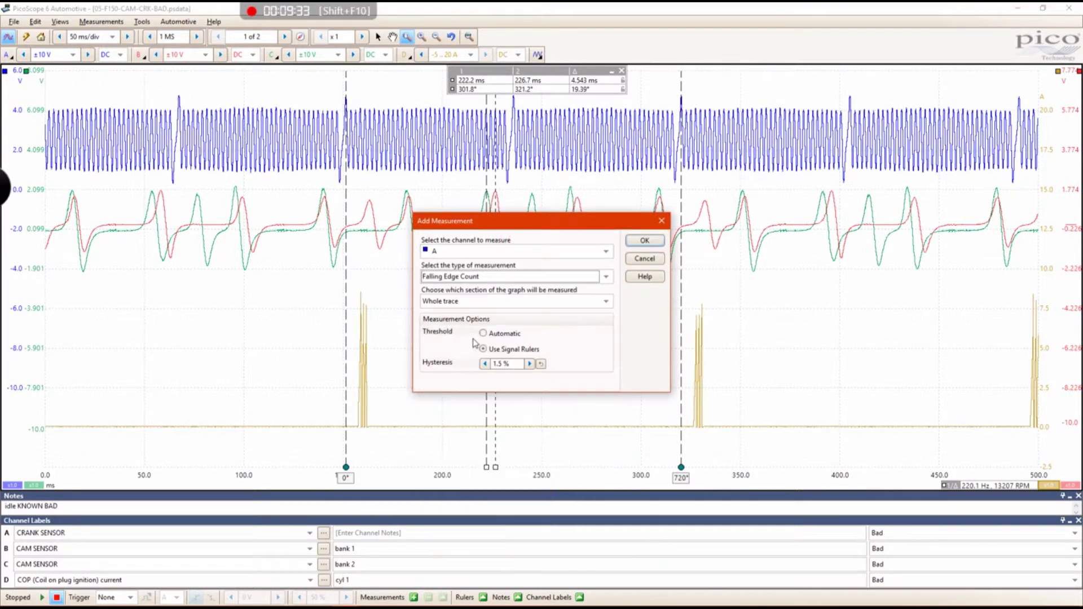
left_click(473, 308)
left_click(454, 329)
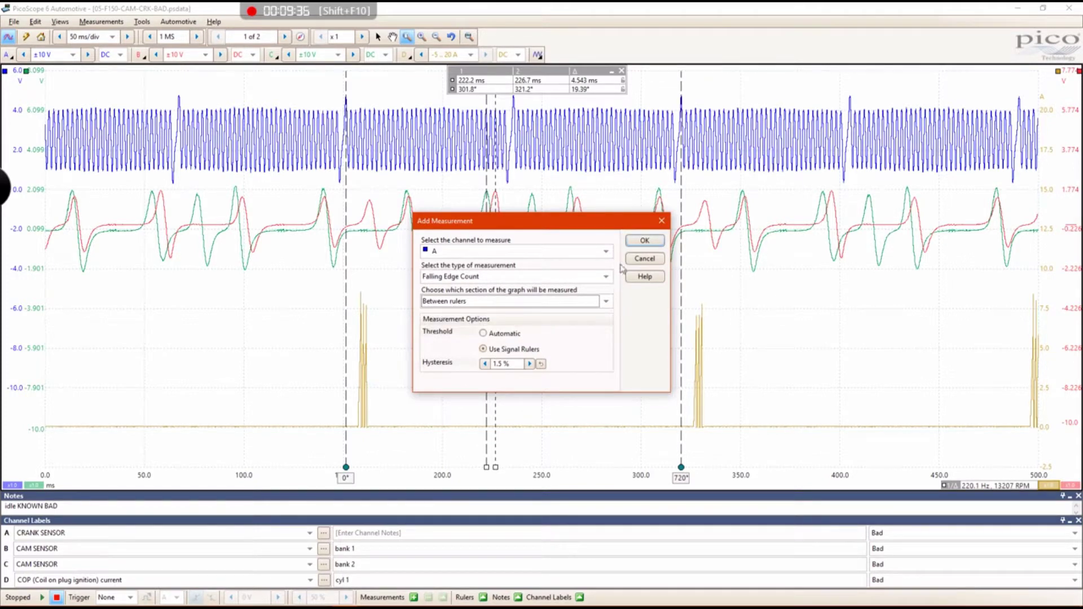
left_click(643, 243)
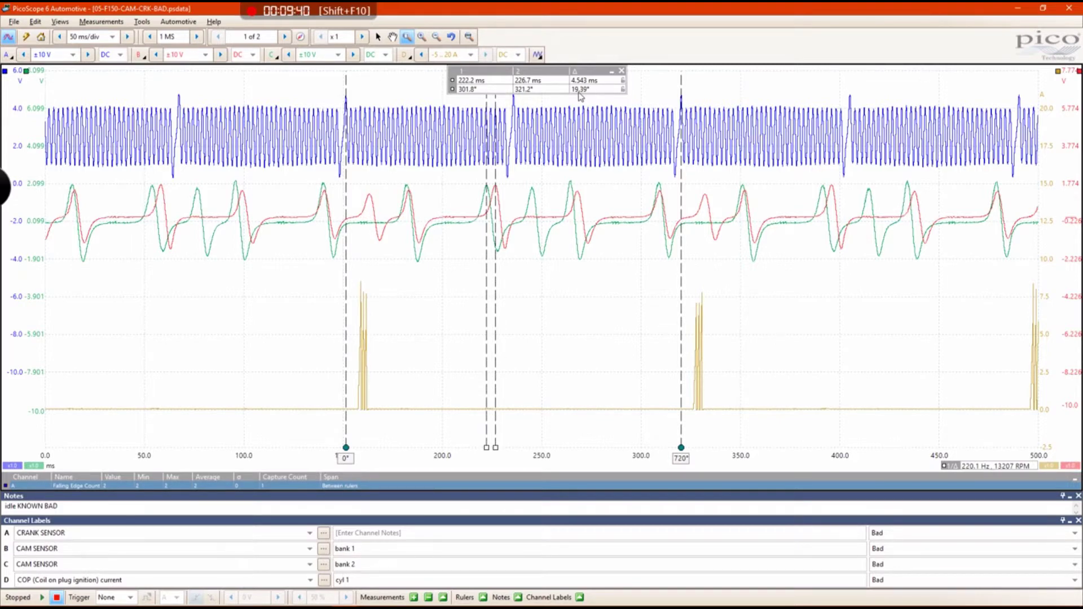
- Move the rulers to 151.5 ms (0°) and 235.8 ms (360°), giving a falling-edge count of 35
left_click_drag(489, 447, 337, 448)
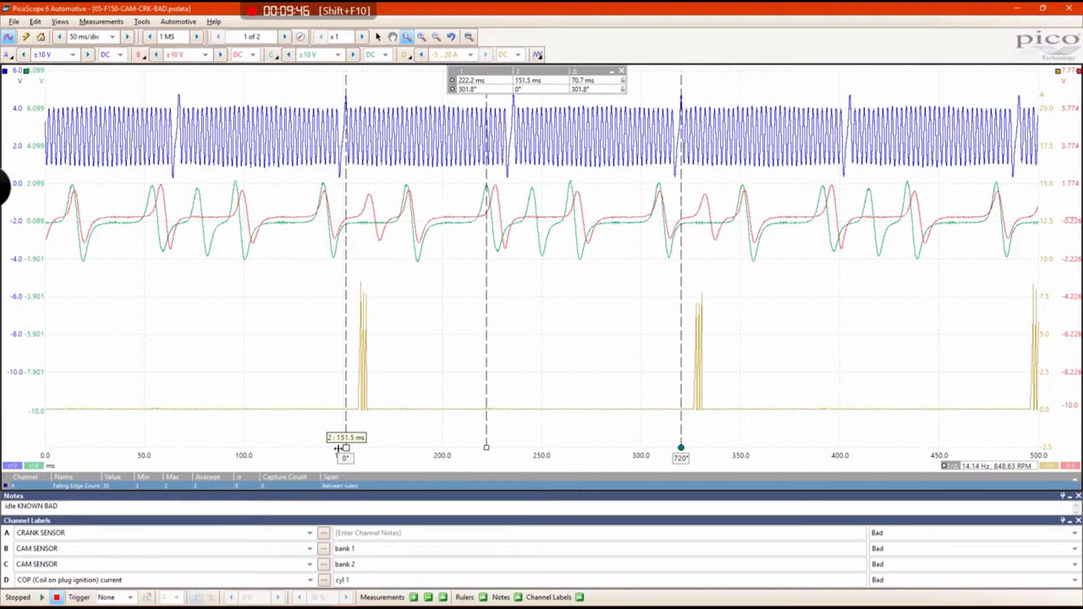
left_click_drag(486, 448, 514, 448)
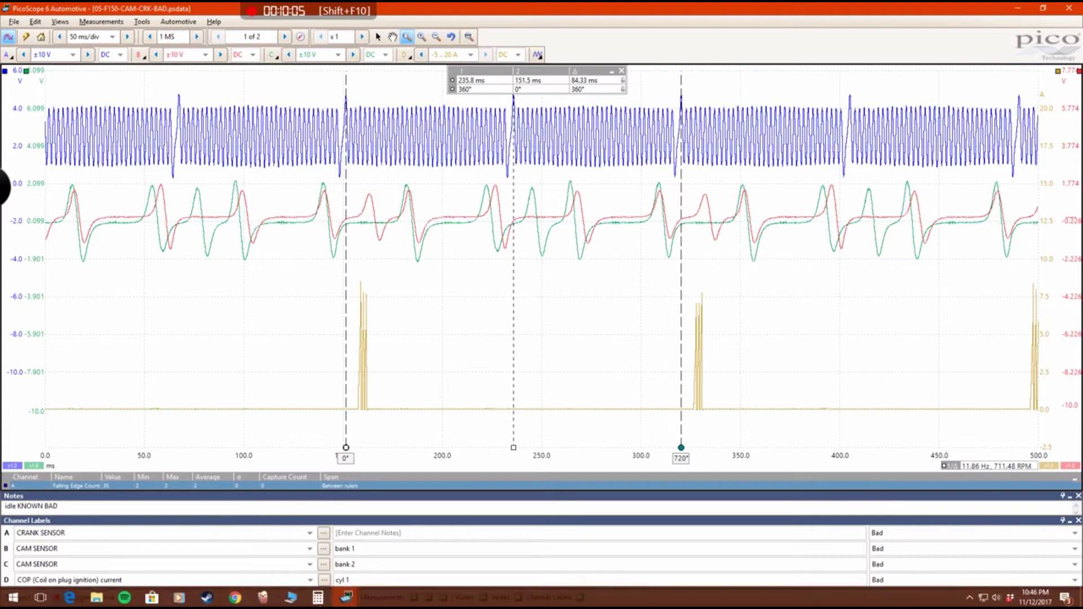
left_click(318, 597)
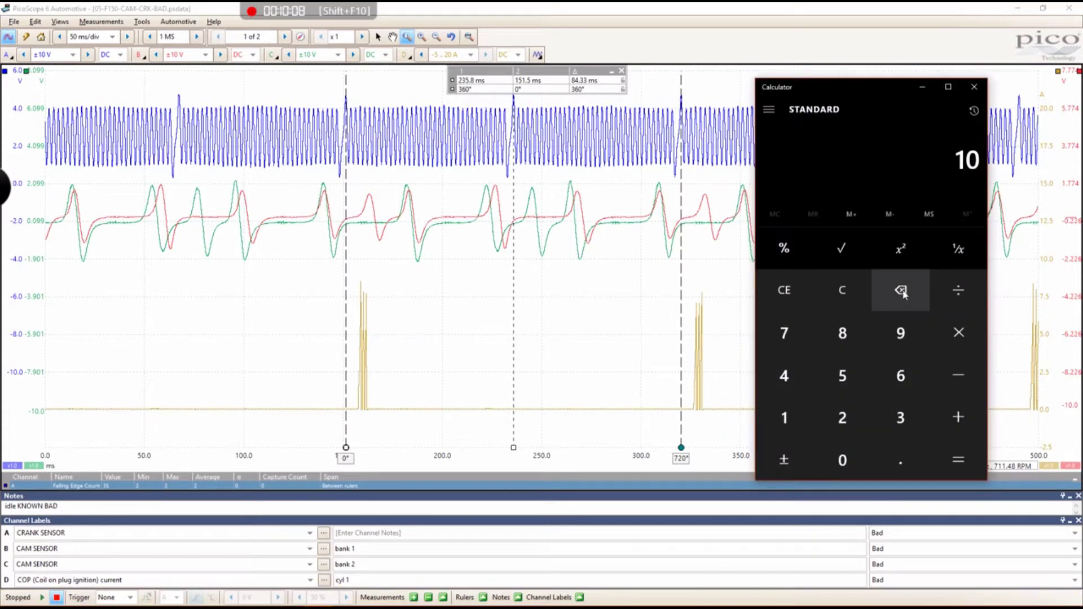
- Compute 360 ÷ 36 = 10° per crank tooth in Calculator, then bring PicoScope back
left_click(900, 417)
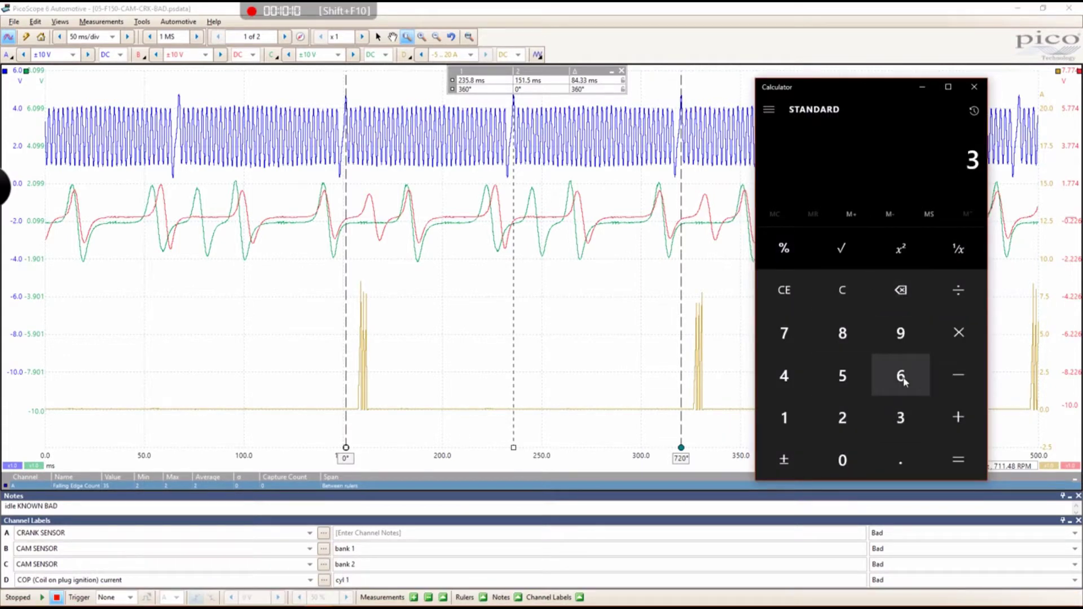
left_click(903, 381)
left_click(843, 460)
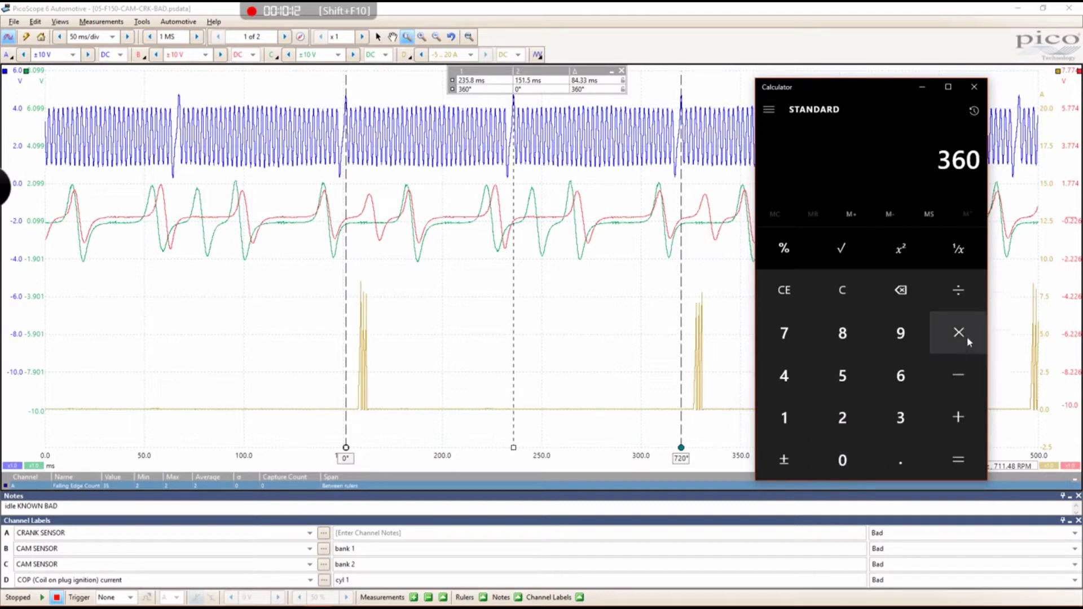
left_click(904, 418)
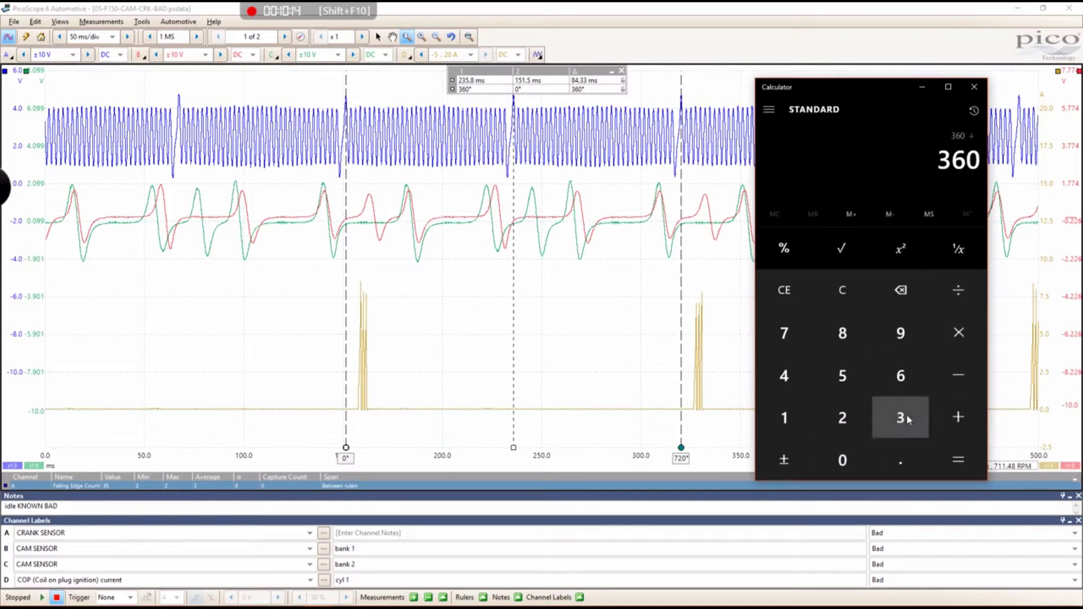
left_click(903, 381)
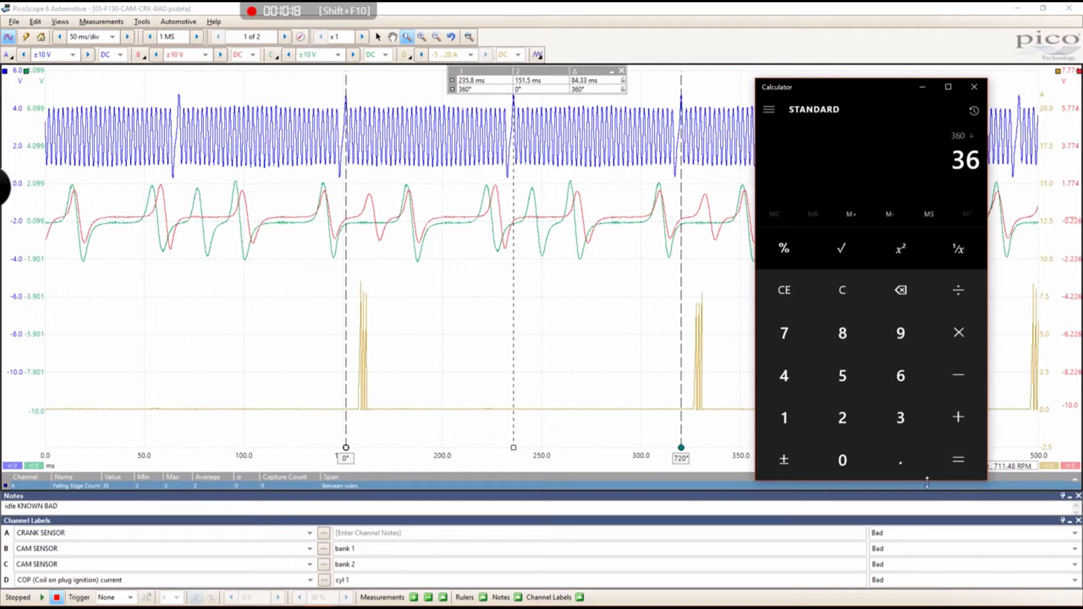
left_click(962, 460)
left_click(684, 9)
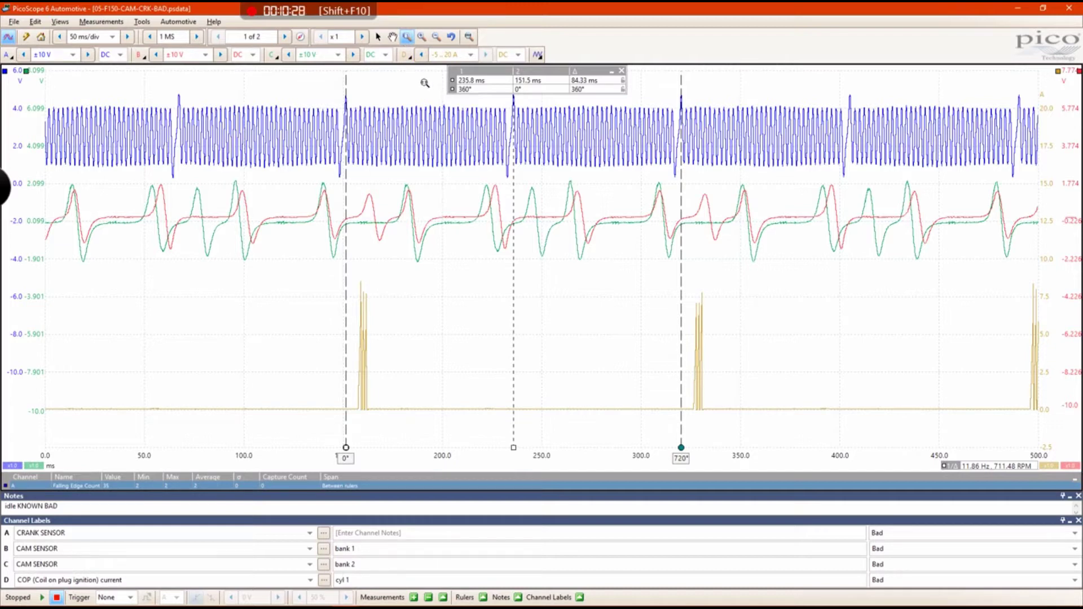
- Zoom into the cam edges and set rulers at 222.1 and 226.6 ms, measuring 19.42° (4.55 ms)
left_click_drag(323, 74, 707, 294)
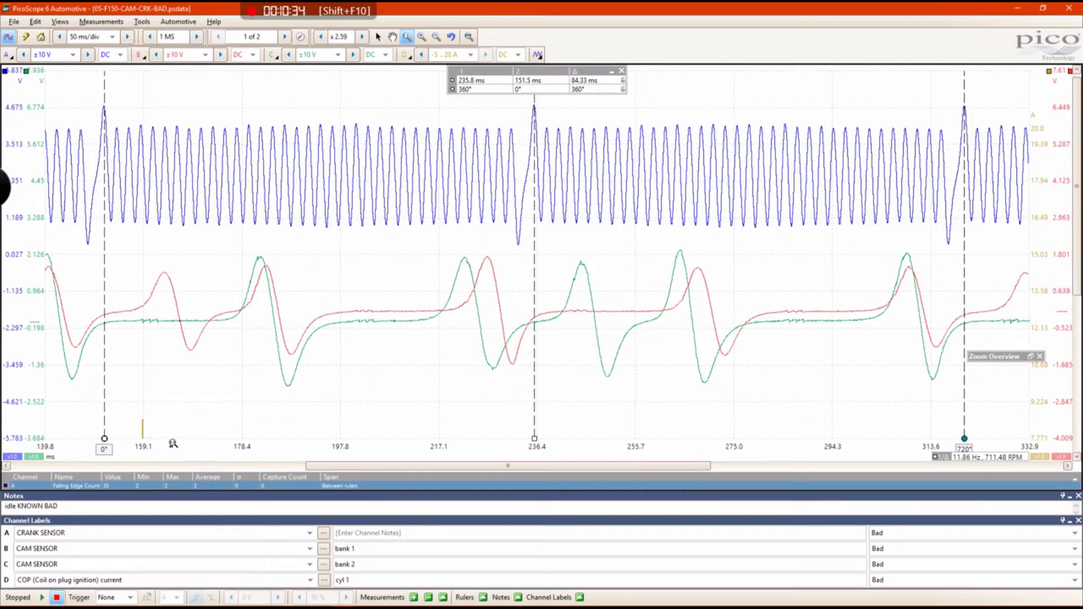
left_click_drag(106, 438, 468, 394)
left_click_drag(534, 438, 488, 447)
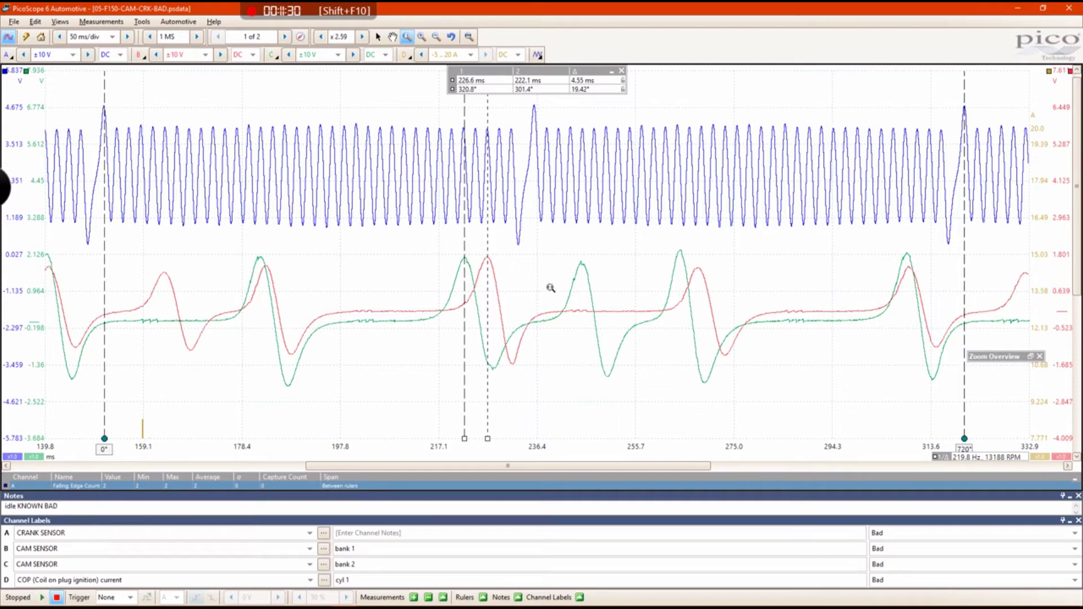
left_click(468, 37)
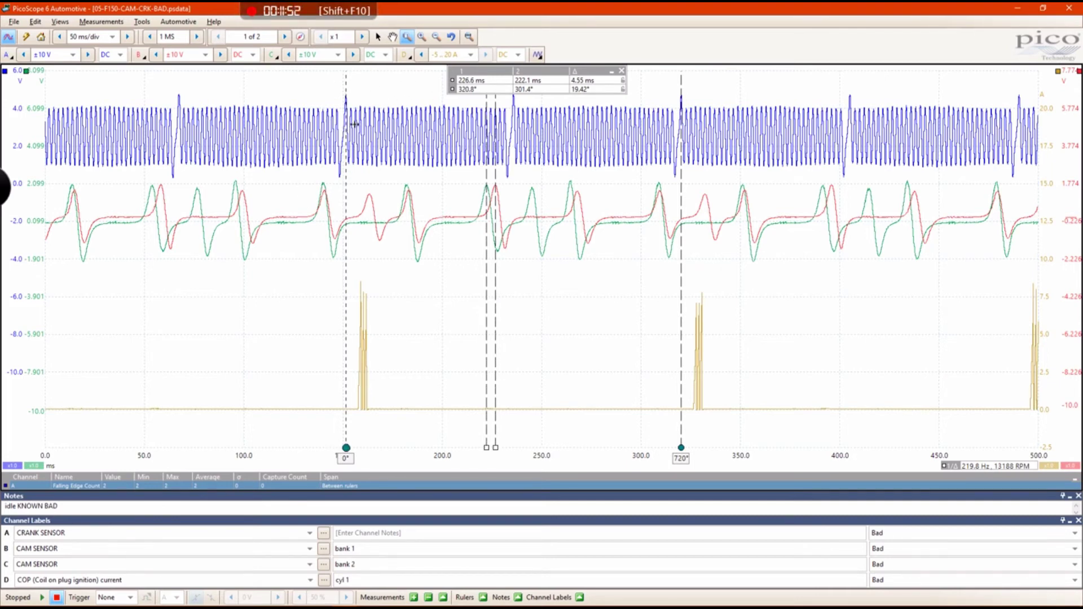
- Switch to the Zoom Out tool and then back to the Zoom In tool
left_click(436, 37)
left_click(406, 41)
- Drag both time rulers off the graph, leaving only the 0° and 720° rotation rulers
left_click_drag(477, 449, 39, 448)
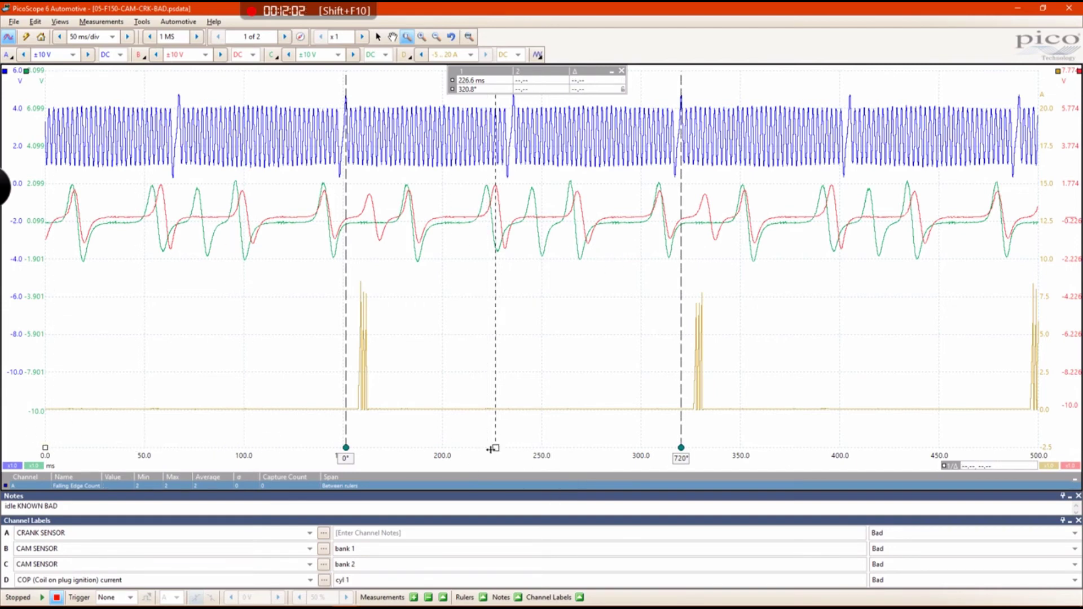
left_click_drag(447, 453, 39, 447)
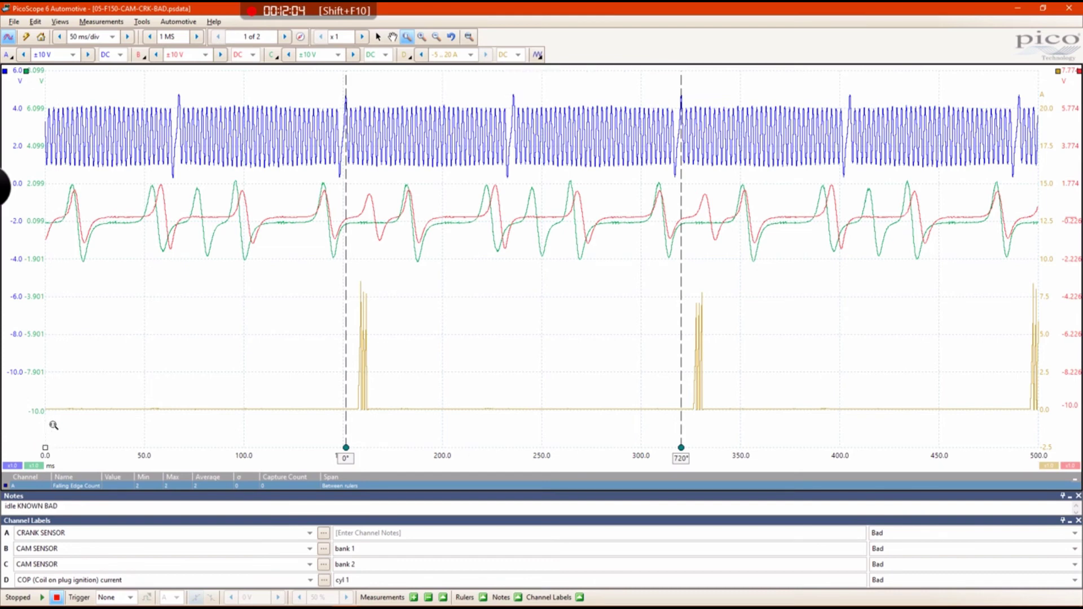